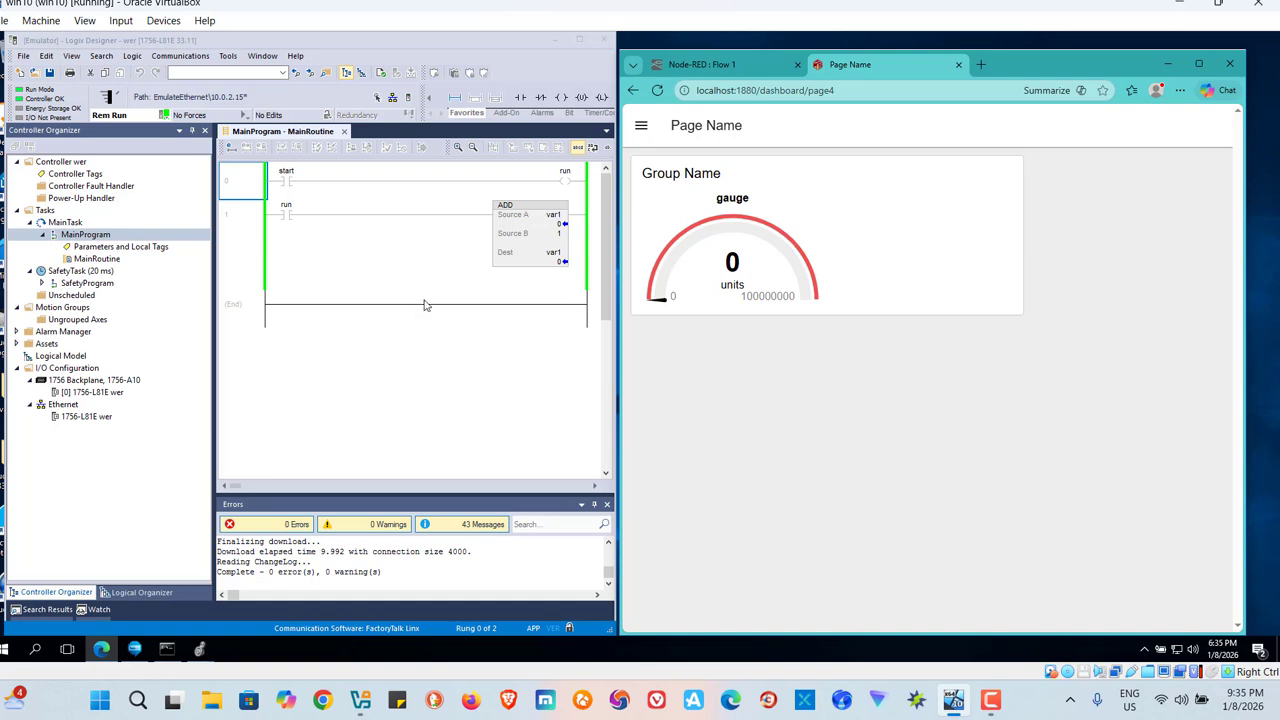
Toggle on the bit of the start contact on rung 0 of MainRoutine.
{"action": "left_click", "coordinate": [285, 183]}
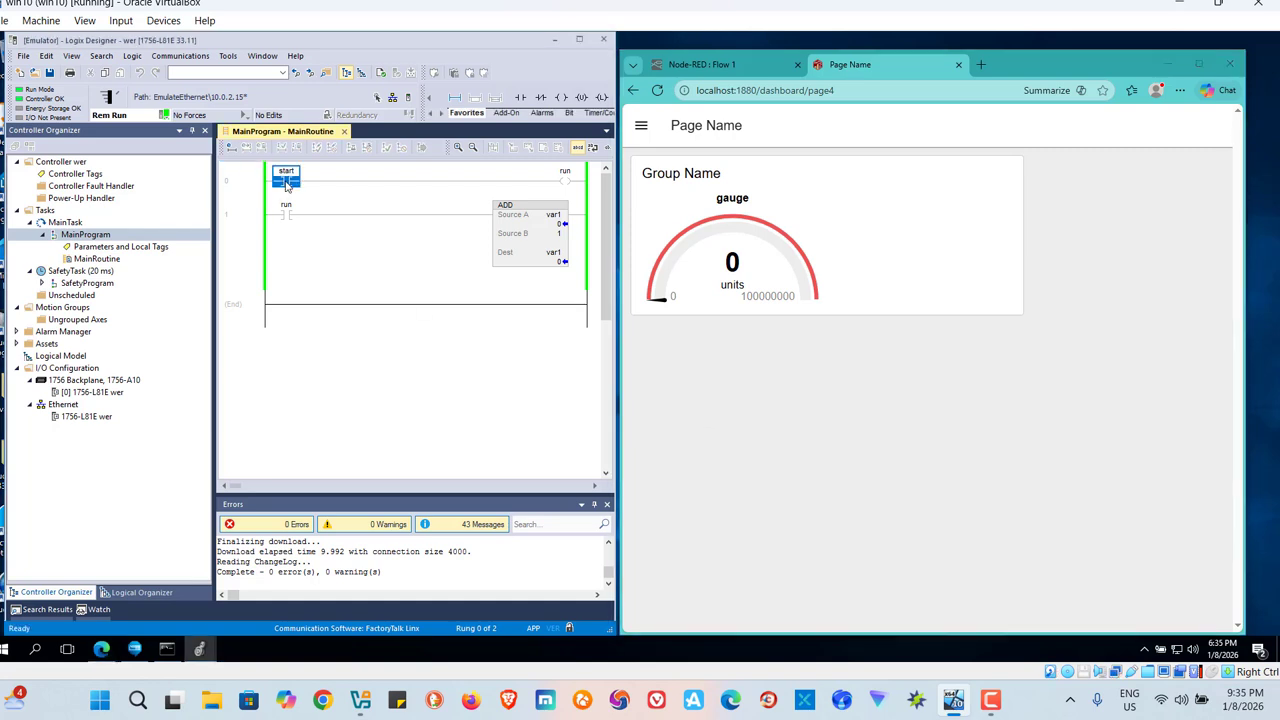
{"action": "right_click", "coordinate": [285, 183]}
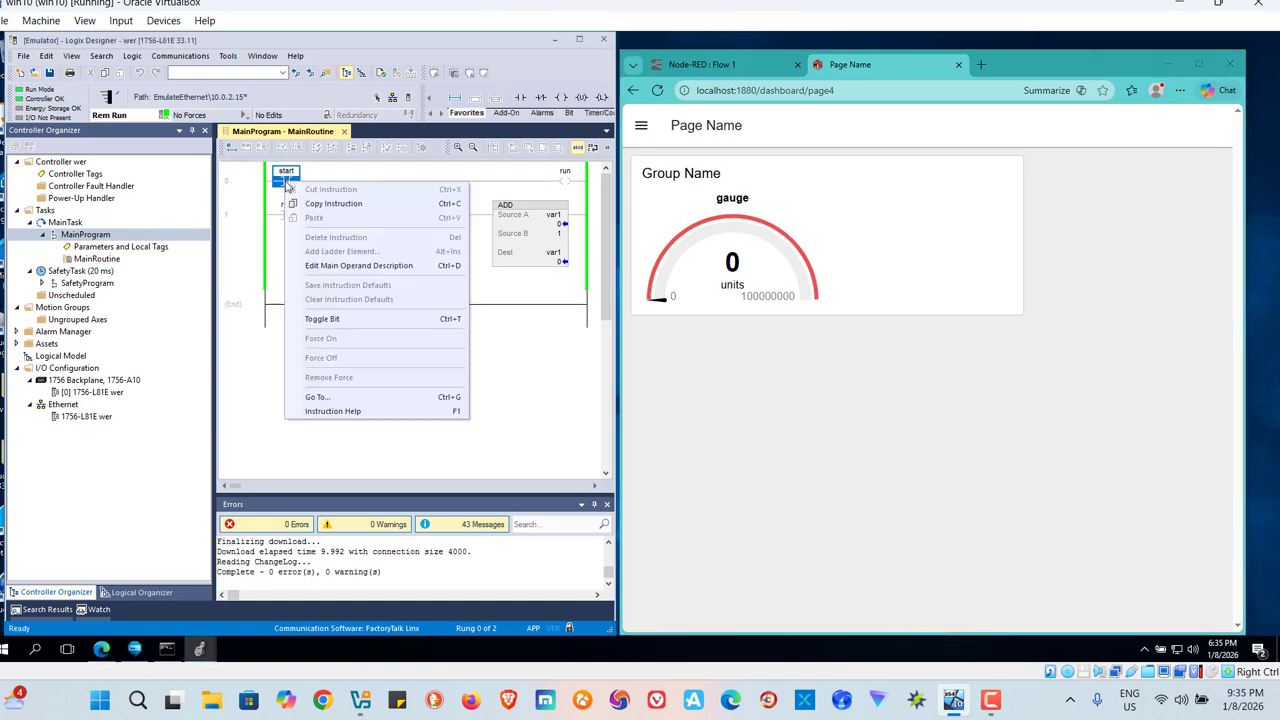
{"action": "left_click", "coordinate": [322, 319]}
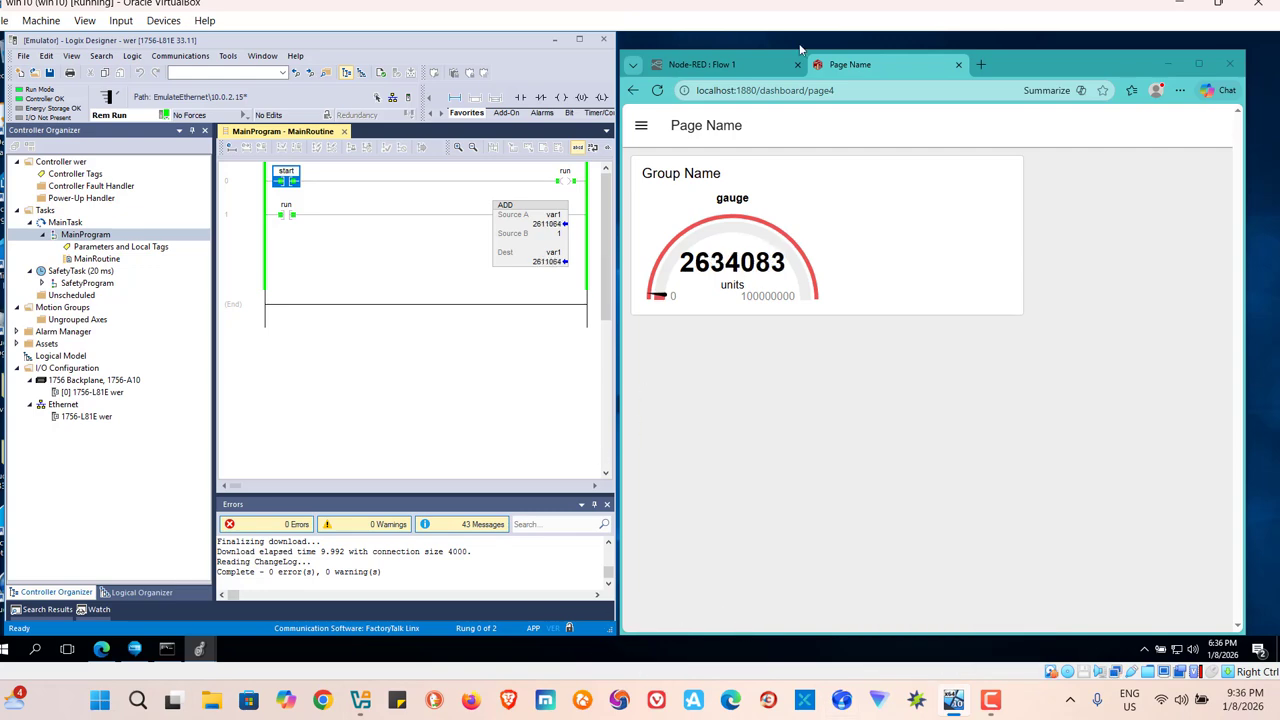
Close the gauge dashboard page, minimize the browser and switch to Logix Designer at full window size.
{"action": "left_click", "coordinate": [959, 65]}
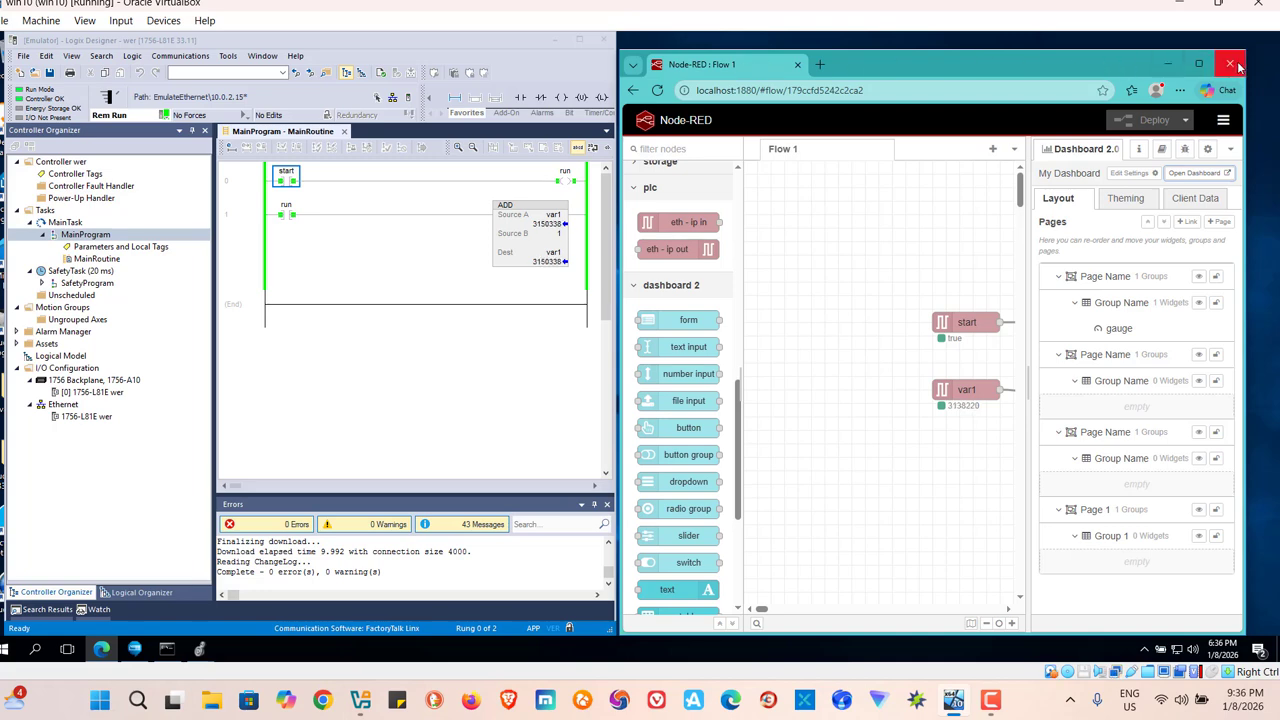
{"action": "left_click", "coordinate": [1182, 64]}
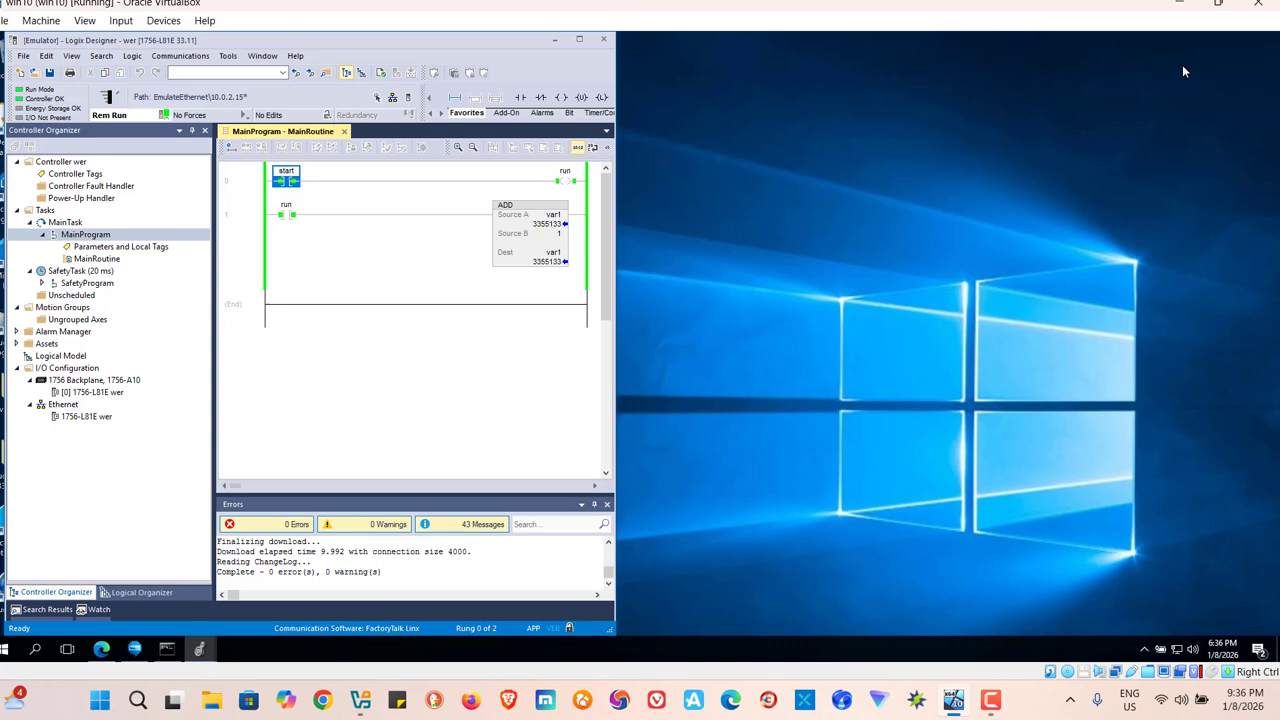
{"action": "left_click", "coordinate": [583, 39]}
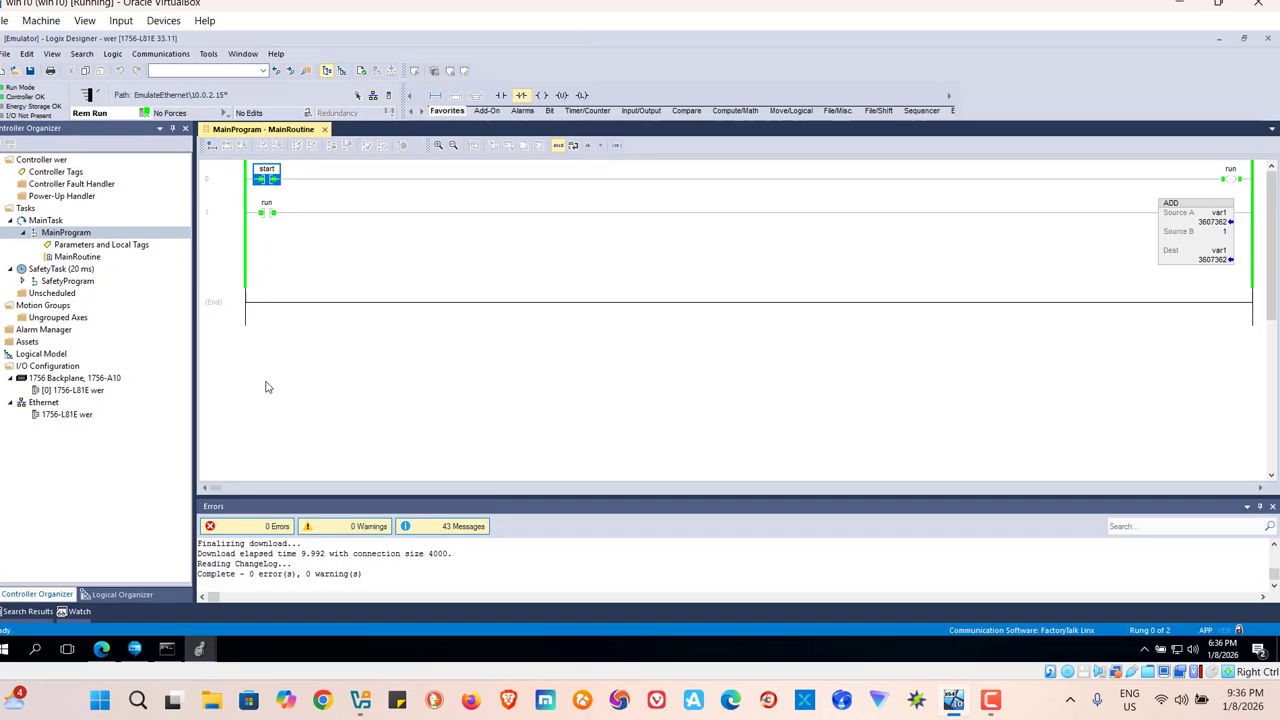
Toggle off the start bit on rung 0 and take the controller project offline.
{"action": "right_click", "coordinate": [268, 186]}
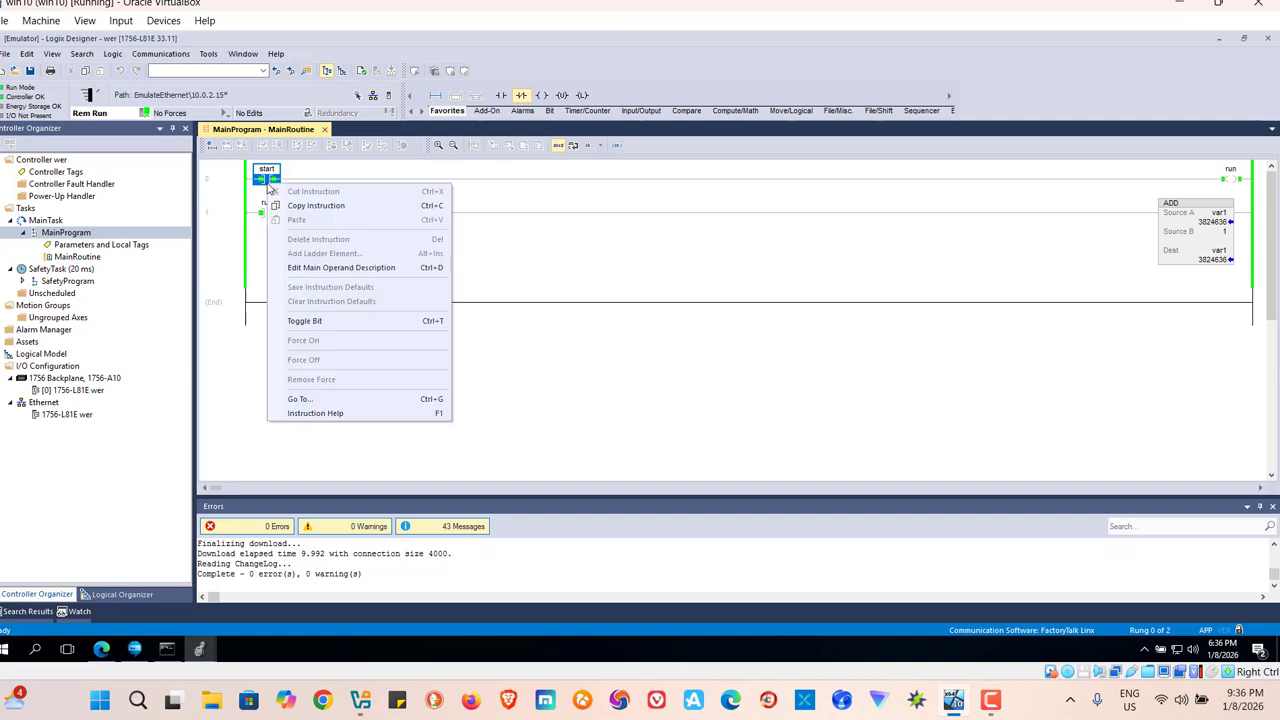
{"action": "left_click", "coordinate": [305, 321]}
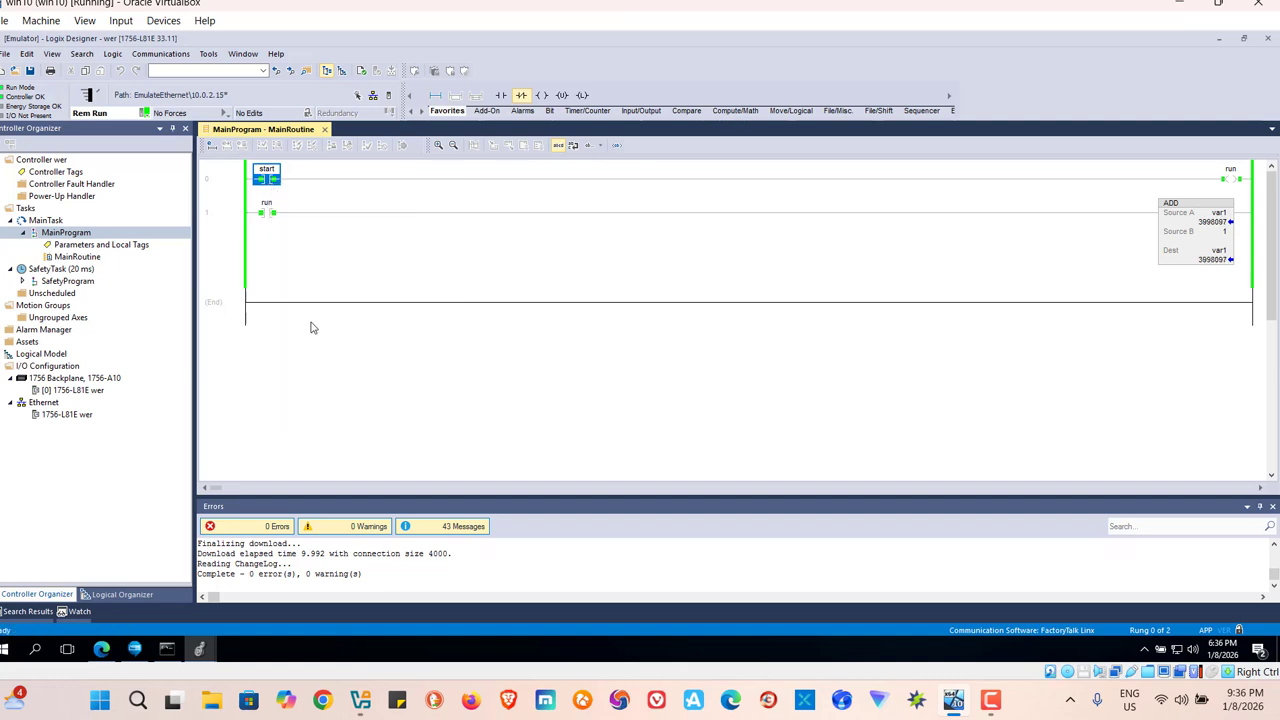
{"action": "left_click", "coordinate": [147, 115]}
{"action": "left_click", "coordinate": [155, 124]}
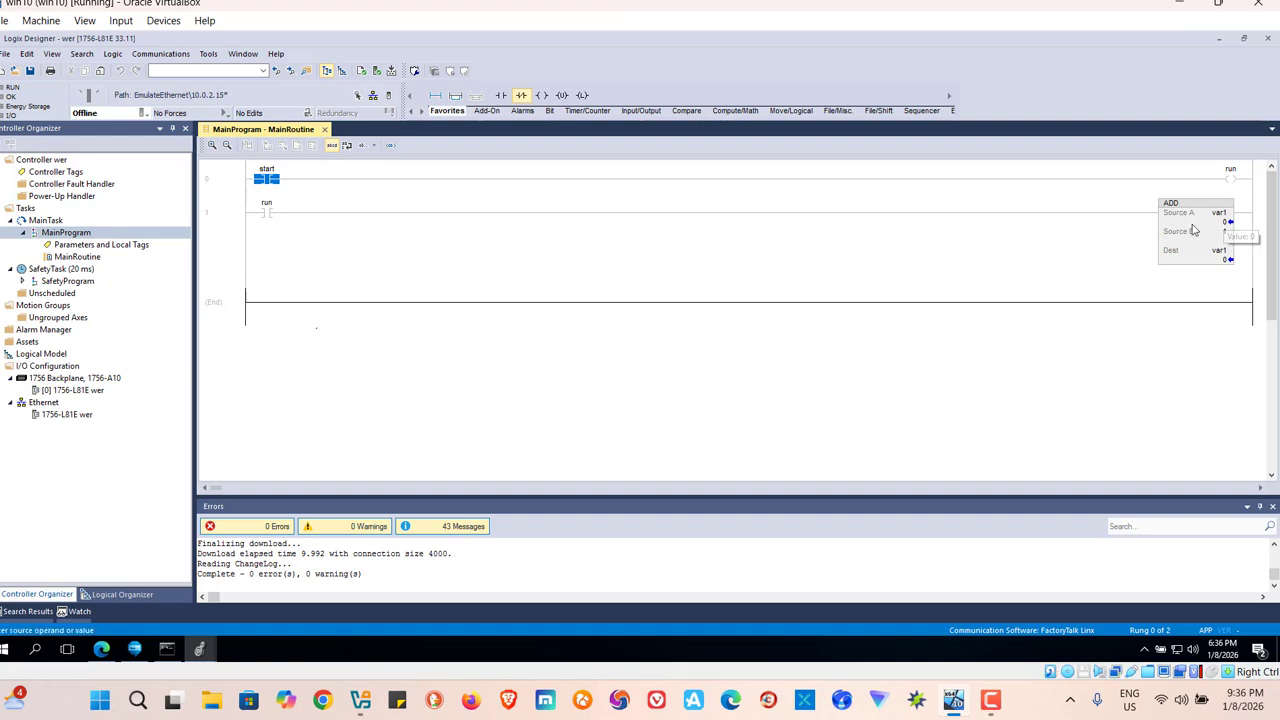
Switch to FactoryTalk Logix Echo Dashboard and examine the wer emulated controller's properties, including its IP address and slot.
{"action": "left_click", "coordinate": [135, 650]}
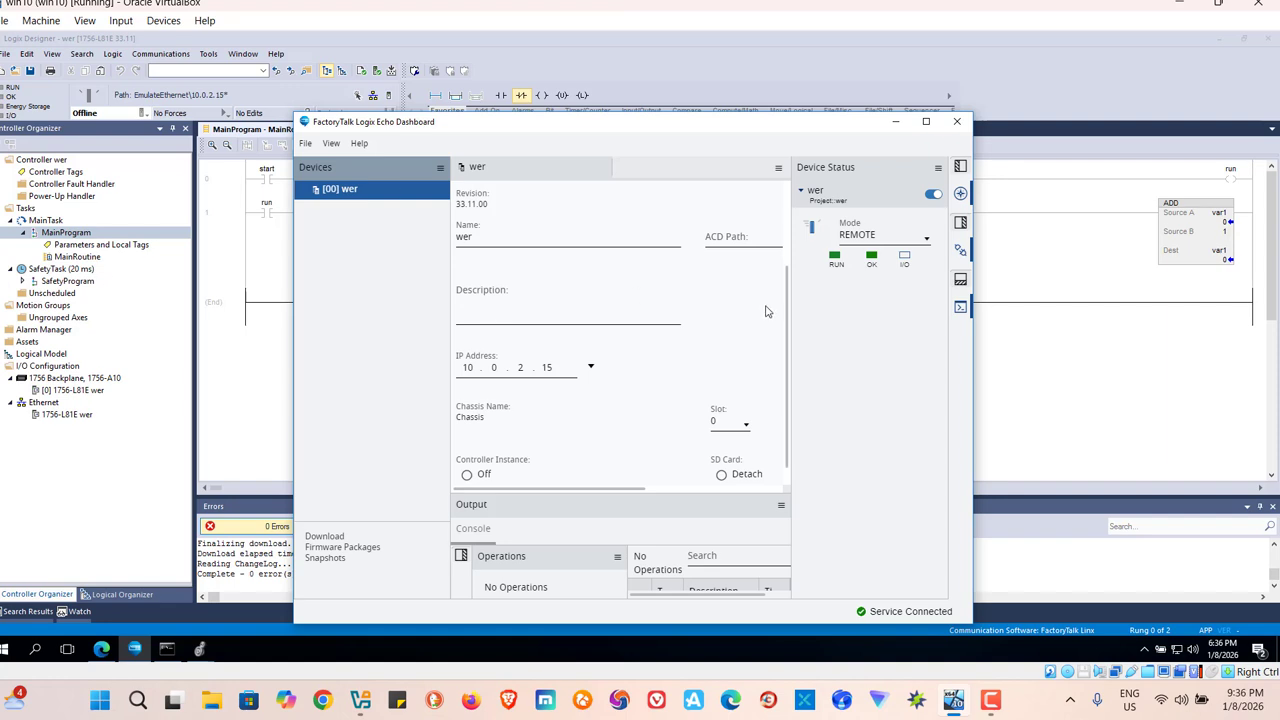
{"action": "left_click_drag", "start_coordinate": [786, 325], "coordinate": [783, 257]}
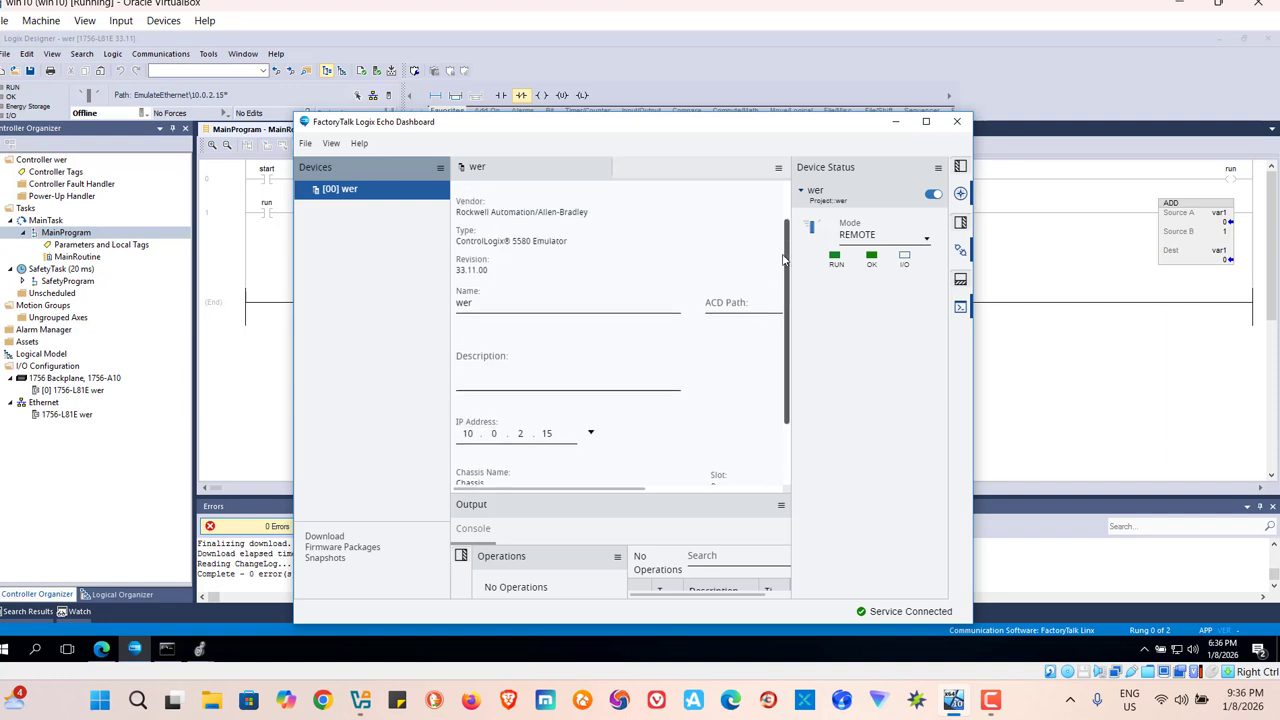
{"action": "scroll", "coordinate": [783, 262], "scroll_direction": "down", "scroll_amount": 2}
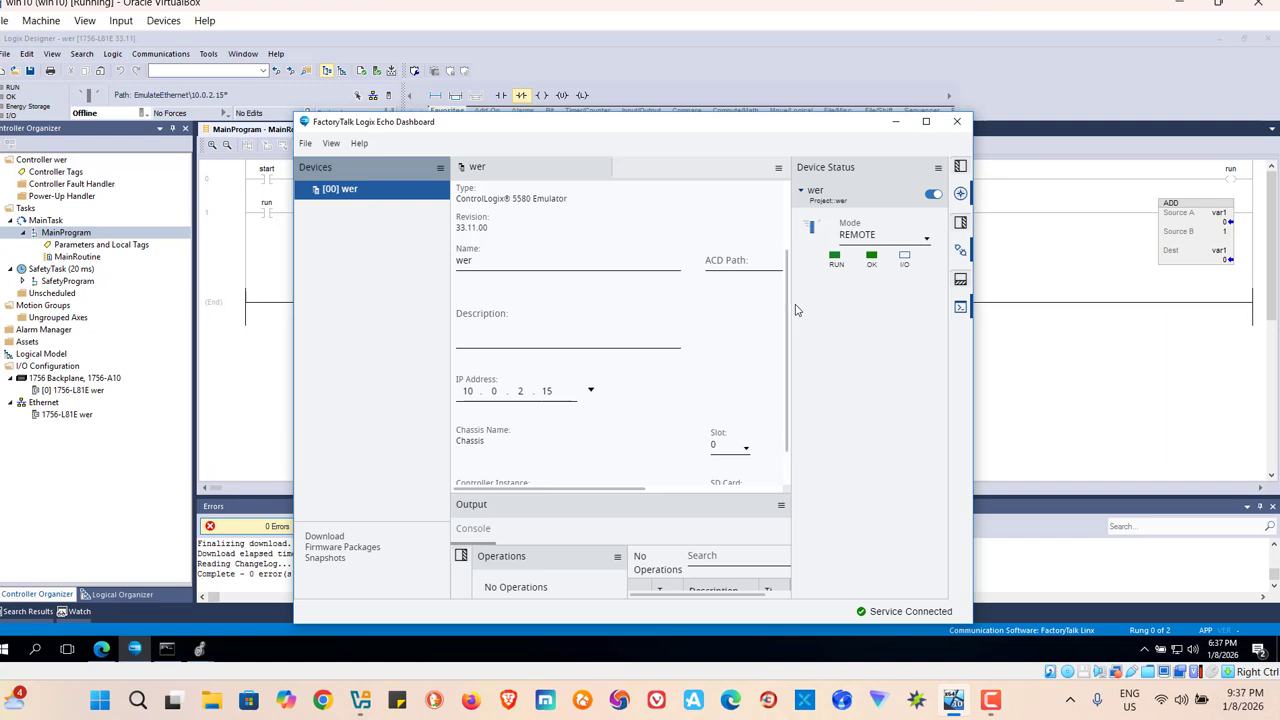
{"action": "left_click", "coordinate": [897, 122]}
Switch to Node-RED in the browser and delete all existing nodes and wires from Flow 1.
{"action": "mouse_move", "coordinate": [102, 648]}
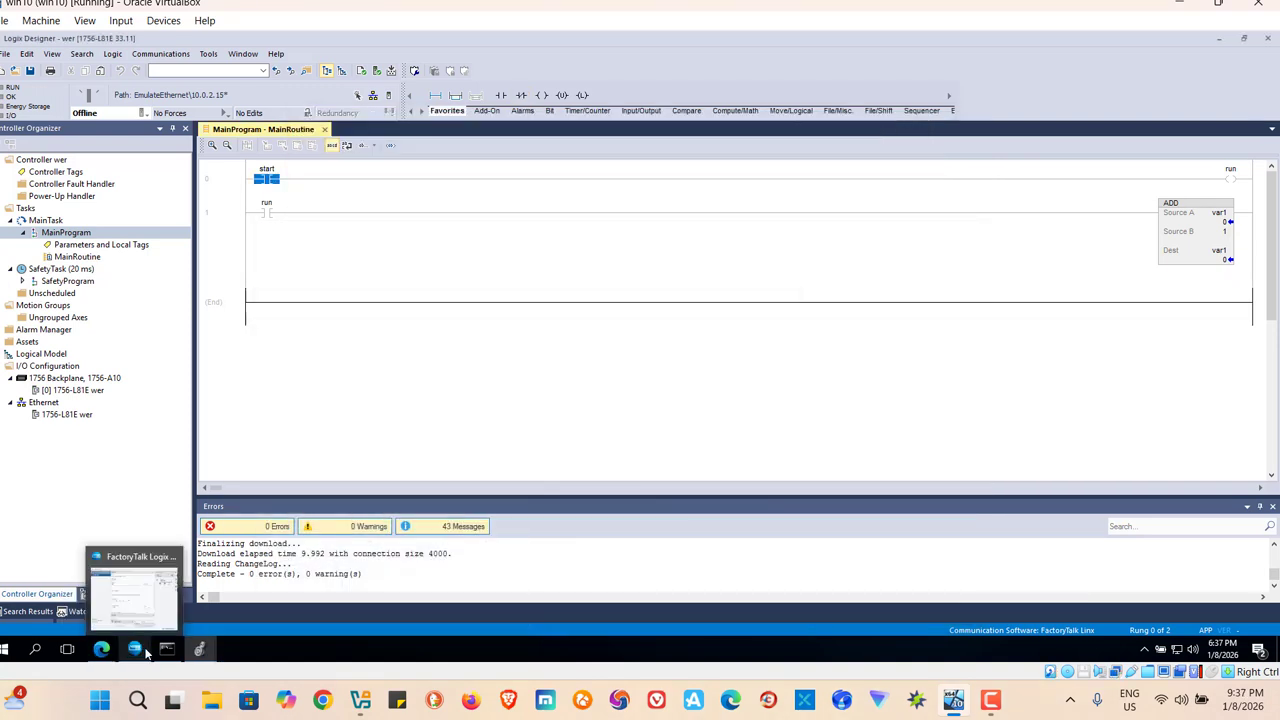
{"action": "left_click", "coordinate": [103, 650]}
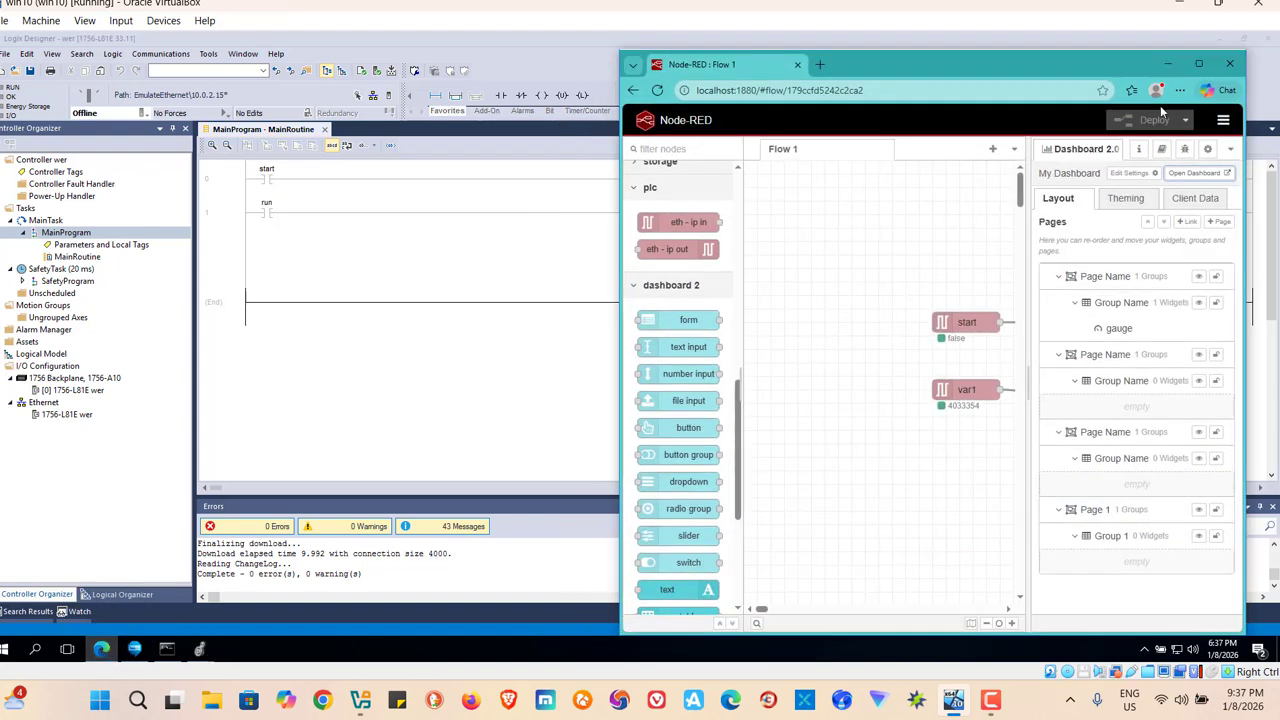
{"action": "left_click", "coordinate": [1199, 63]}
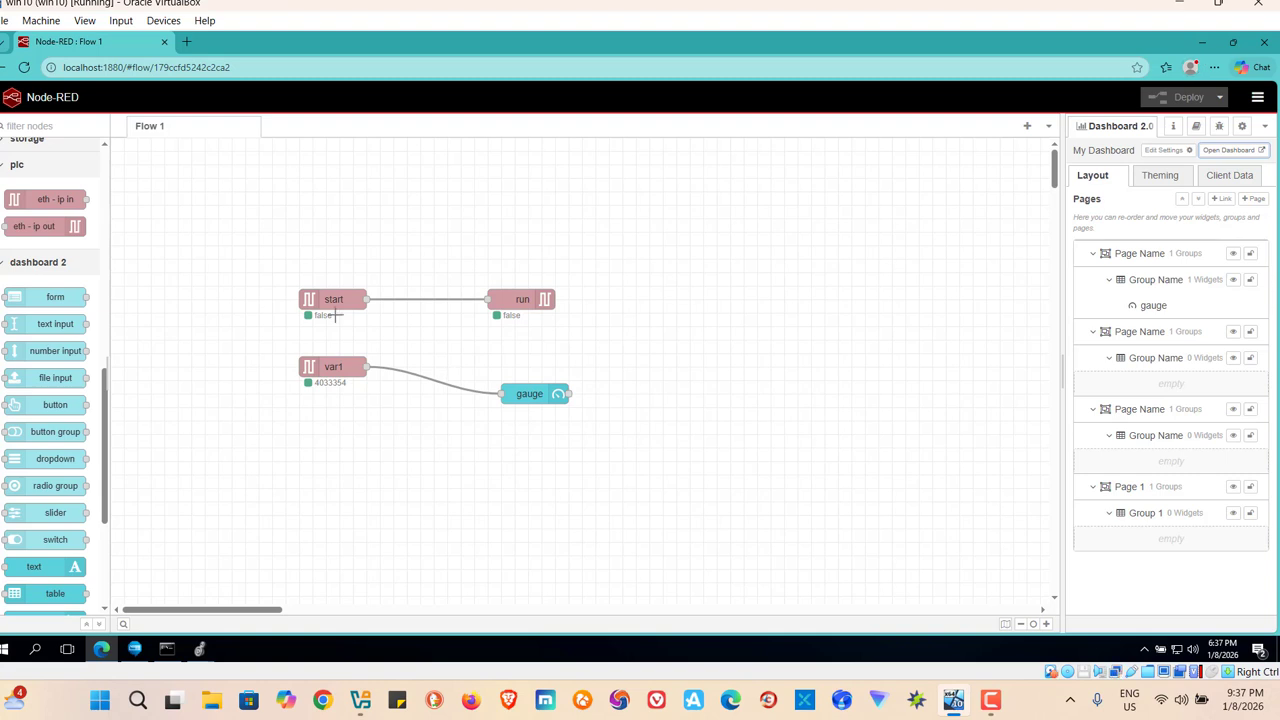
{"action": "left_click_drag", "start_coordinate": [221, 239], "coordinate": [671, 501]}
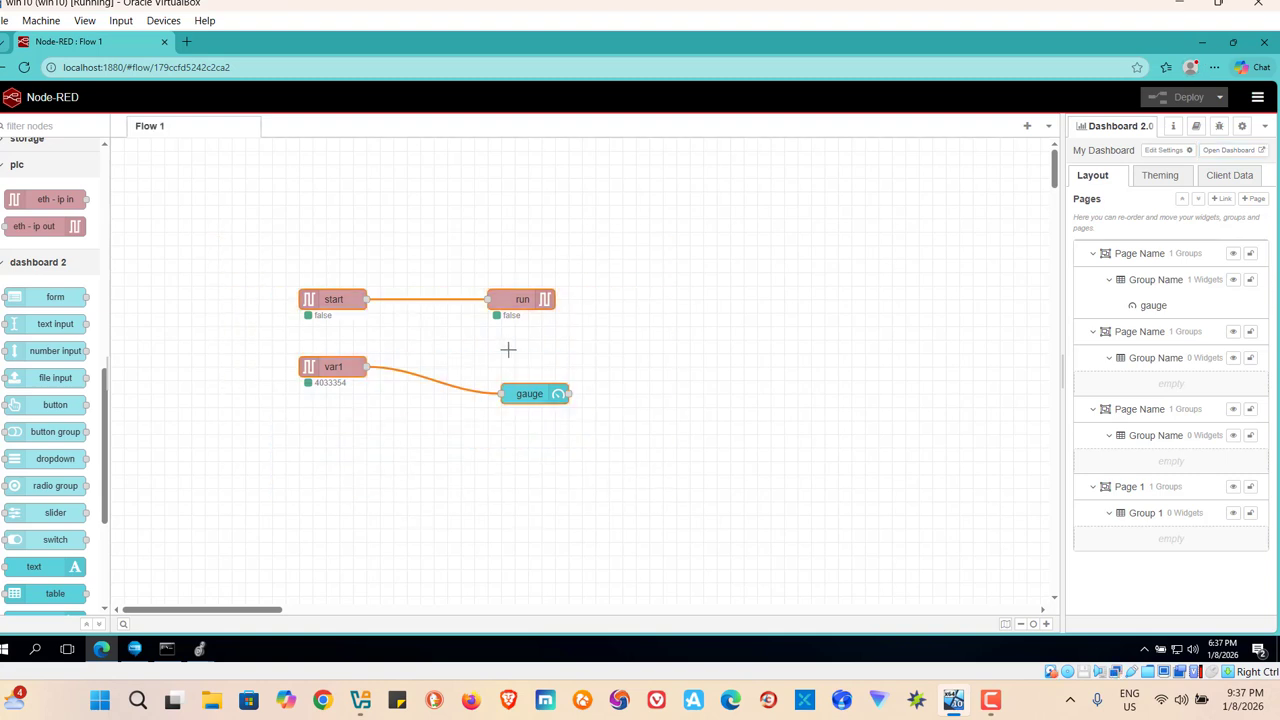
{"action": "right_click", "coordinate": [520, 298]}
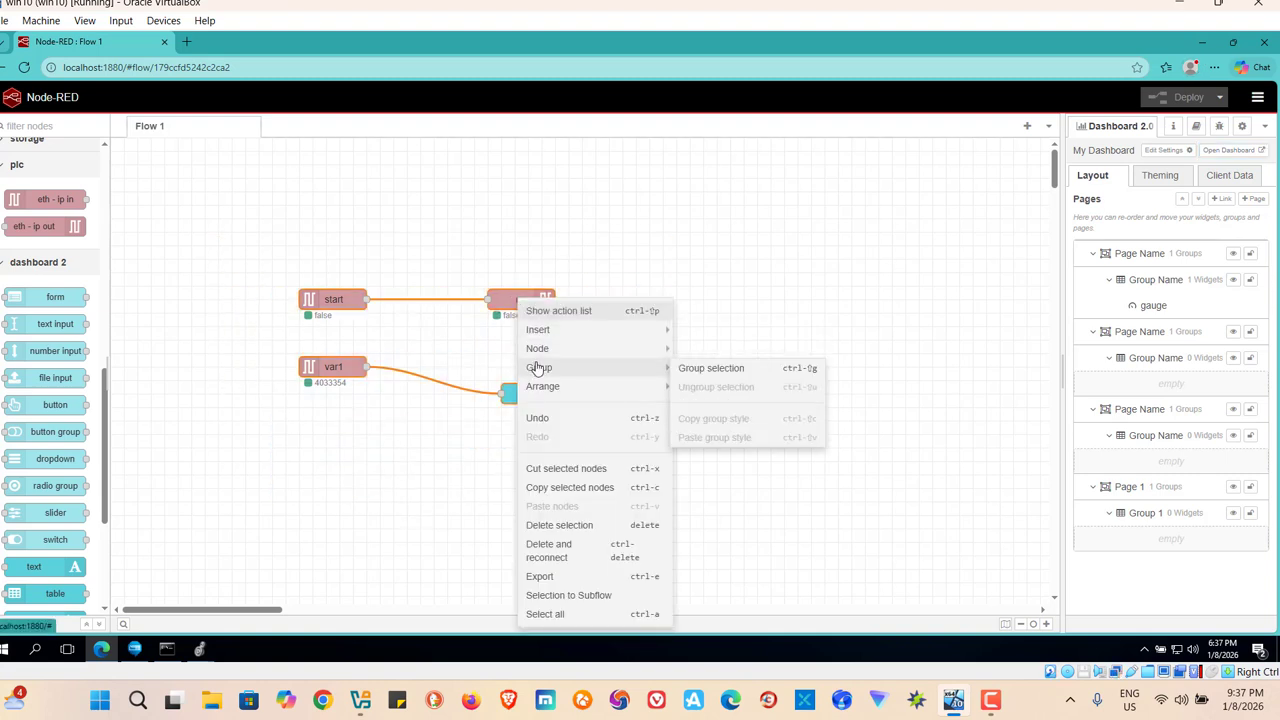
{"action": "left_click", "coordinate": [552, 527]}
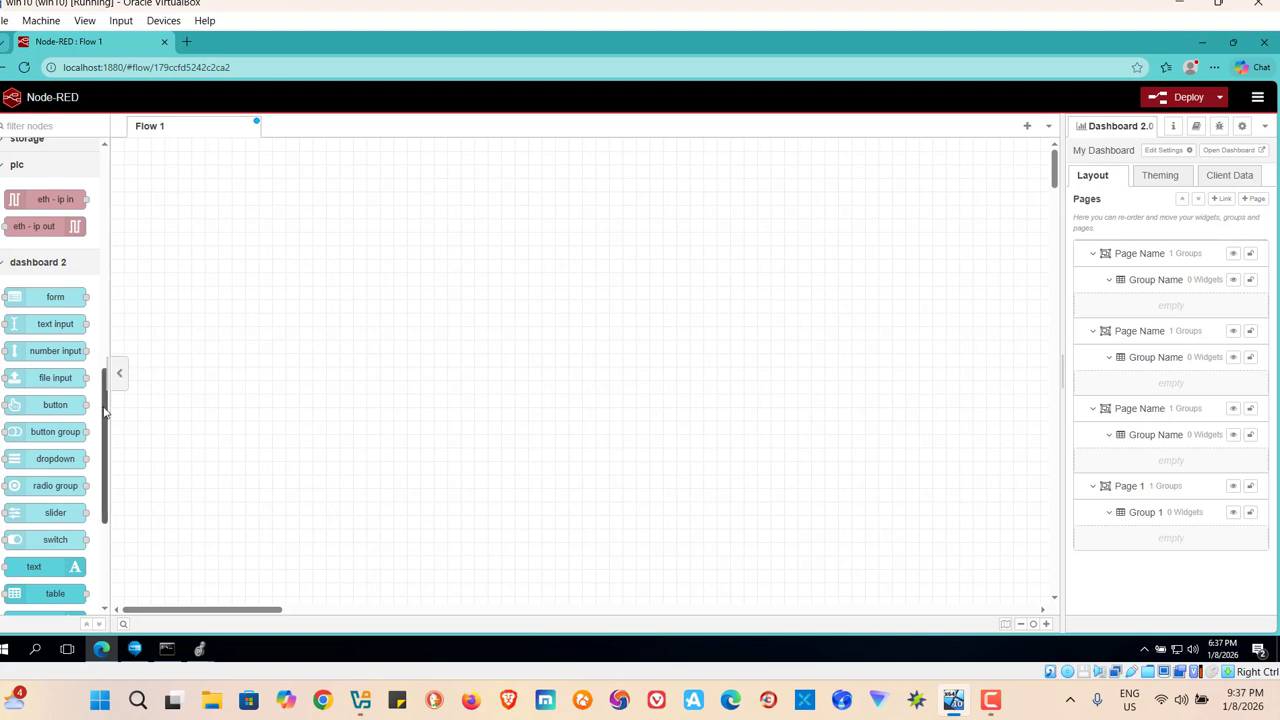
Collapse the dashboard 2 node category and open the palette manager's list of installable modules.
{"action": "left_click_drag", "start_coordinate": [105, 392], "coordinate": [109, 350]}
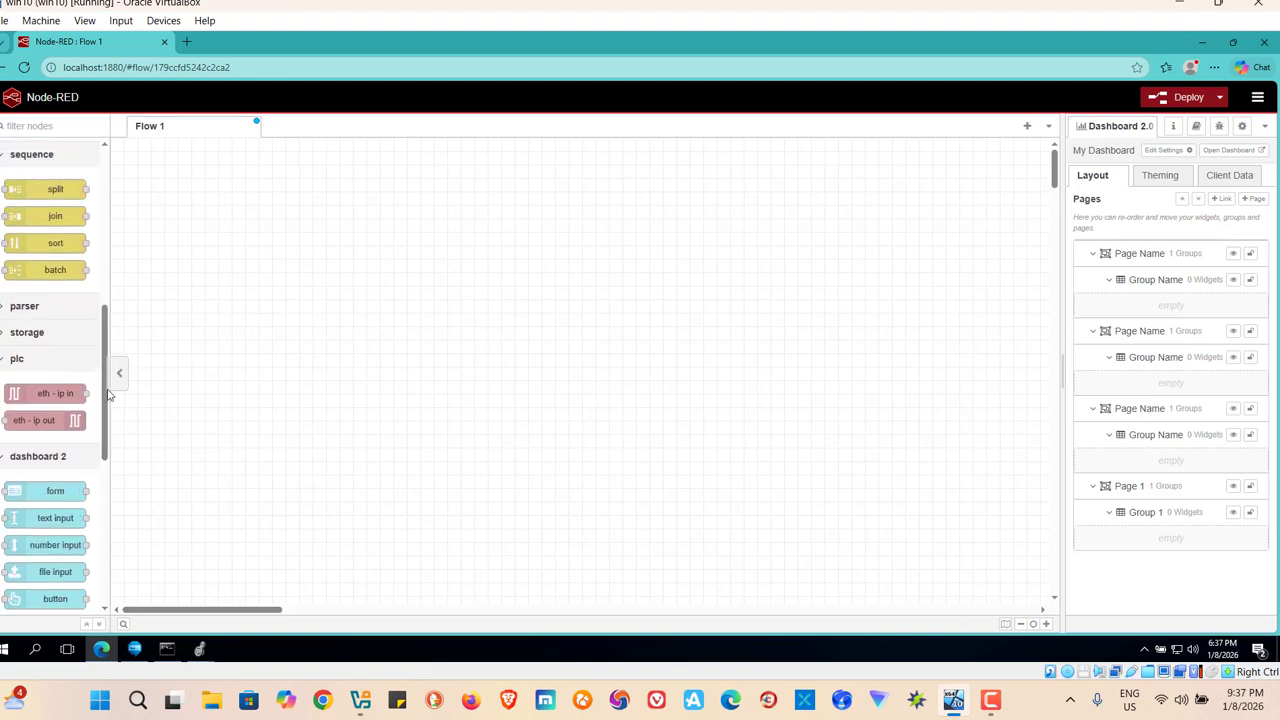
{"action": "left_click", "coordinate": [5, 459]}
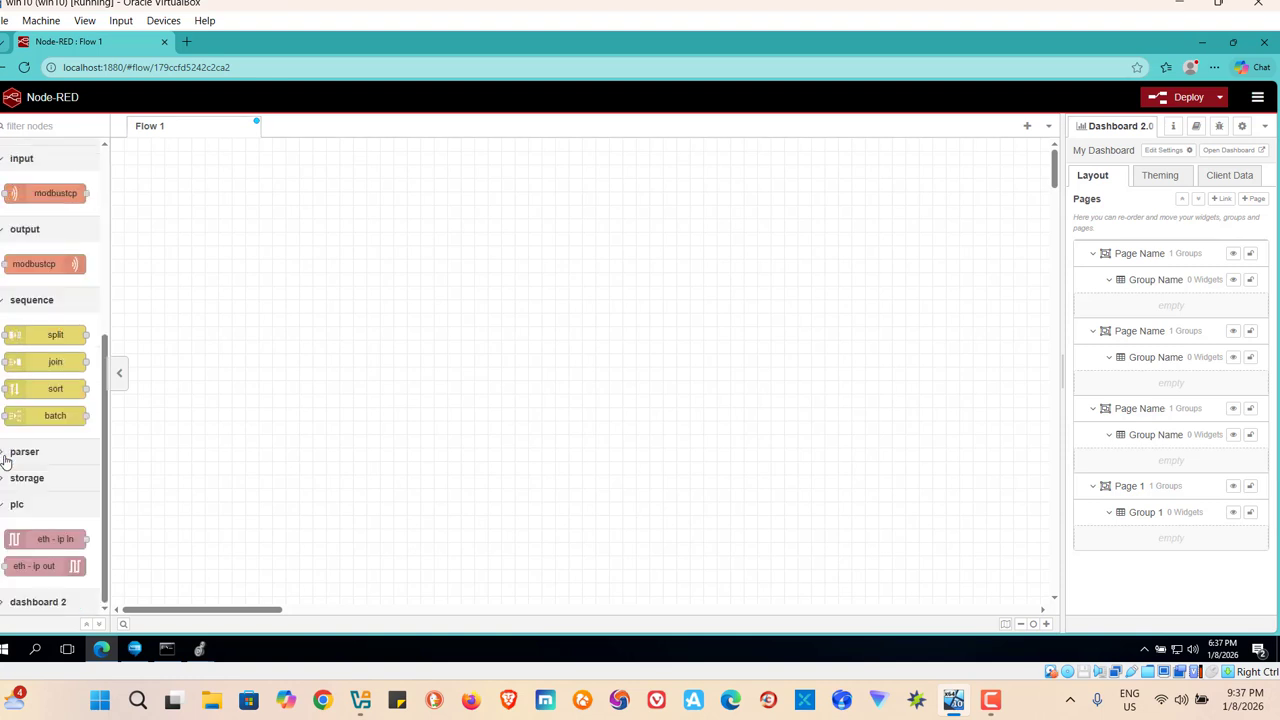
{"action": "left_click", "coordinate": [1259, 98]}
{"action": "mouse_move", "coordinate": [1179, 307]}
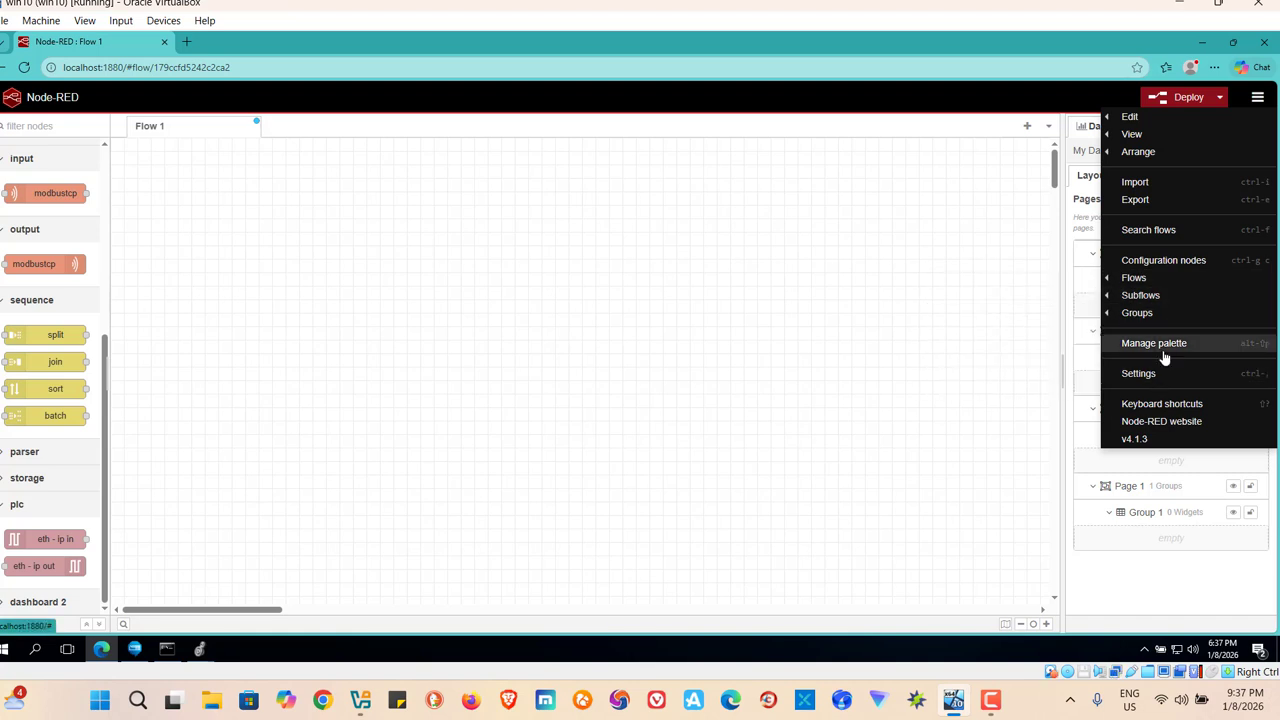
{"action": "left_click", "coordinate": [1164, 352]}
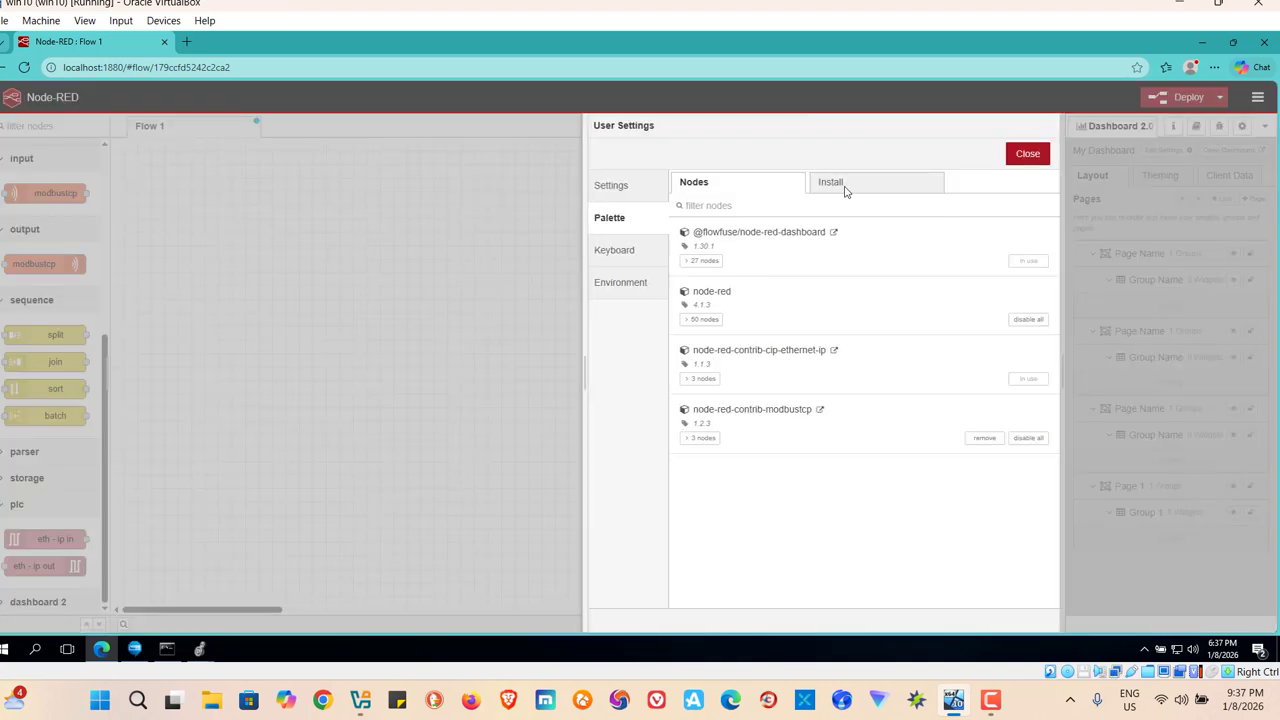
{"action": "left_click", "coordinate": [856, 184]}
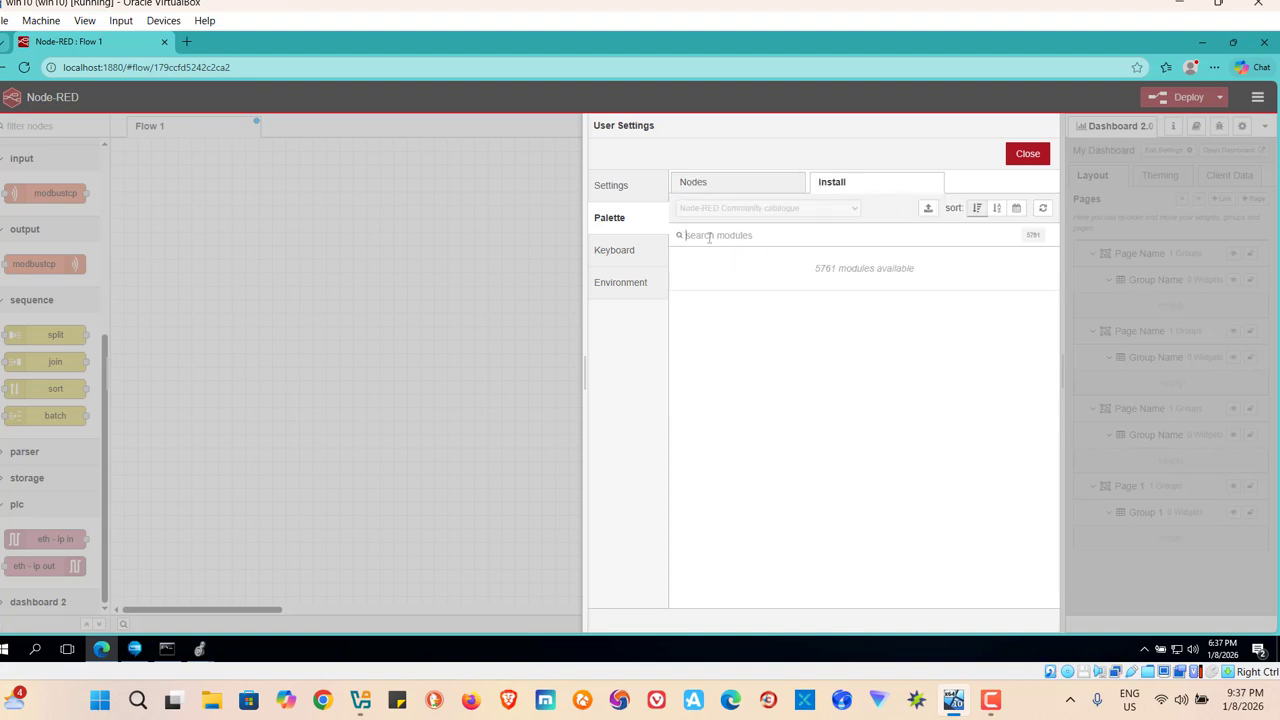
Search the installable modules for "ab ethernet".
{"action": "type", "text": "a"}
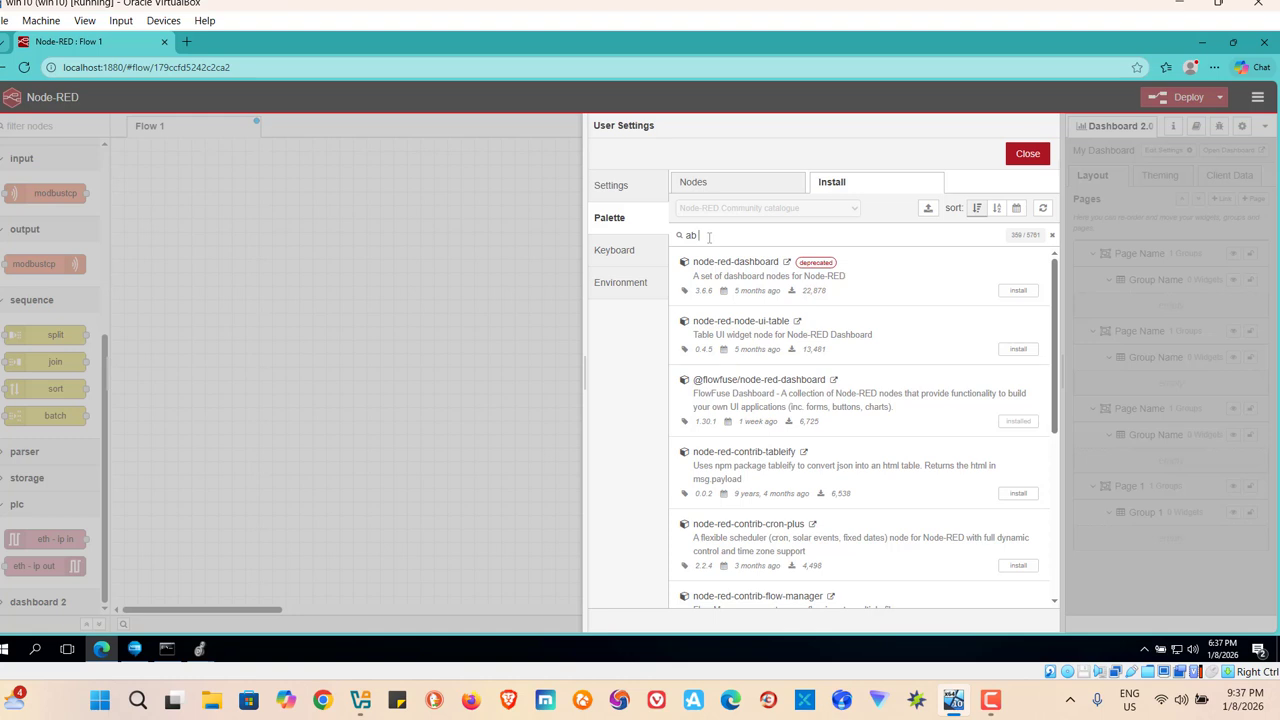
{"action": "type", "text": "b ethernet"}
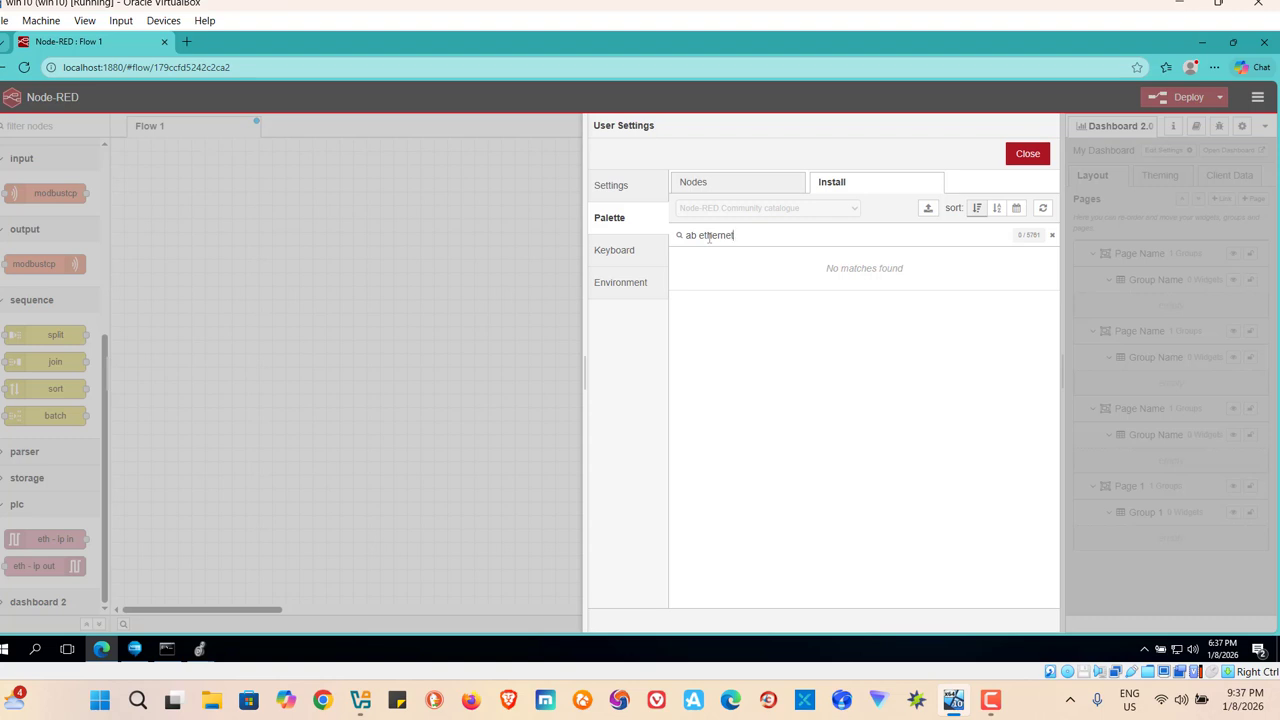
Search the installable modules for "ethernet" to check node-red-contrib-cip-ethernet-ip, and close the user settings.
{"action": "key", "text": "BackSpace"}
{"action": "key", "text": "BackSpace"}
{"action": "key", "text": "BackSpace"}
{"action": "key", "text": "BackSpace"}
{"action": "key", "text": "BackSpace"}
{"action": "key", "text": "BackSpace"}
{"action": "key", "text": "BackSpace"}
{"action": "key", "text": "BackSpace"}
{"action": "key", "text": "BackSpace"}
{"action": "key", "text": "BackSpace"}
{"action": "type", "text": "ab"}
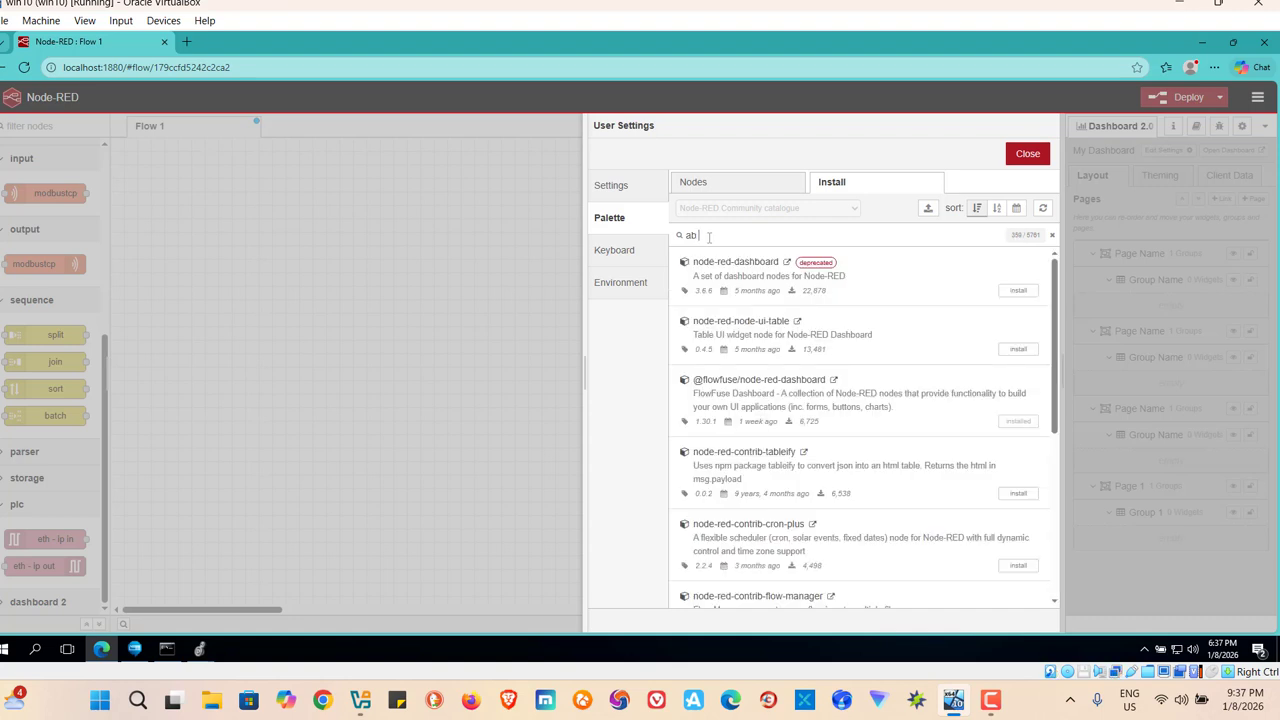
{"action": "key", "text": "BackSpace"}
{"action": "key", "text": "BackSpace"}
{"action": "type", "text": "ether"}
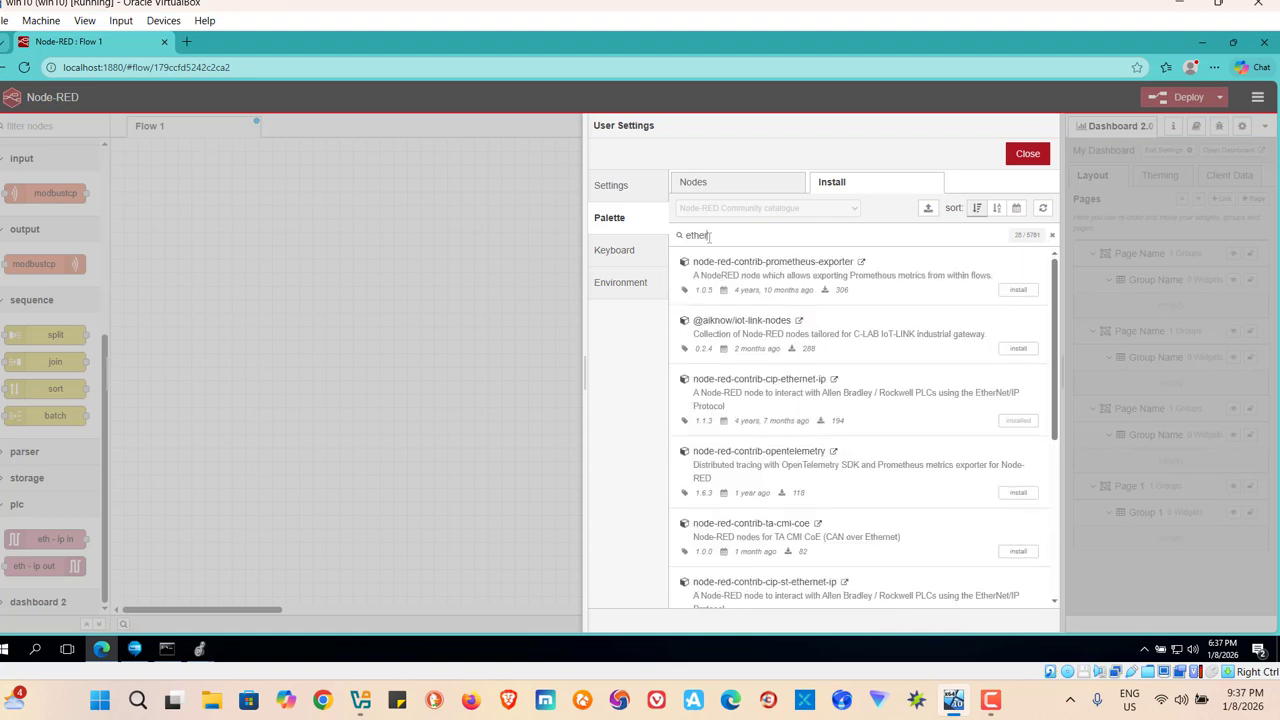
{"action": "type", "text": "net"}
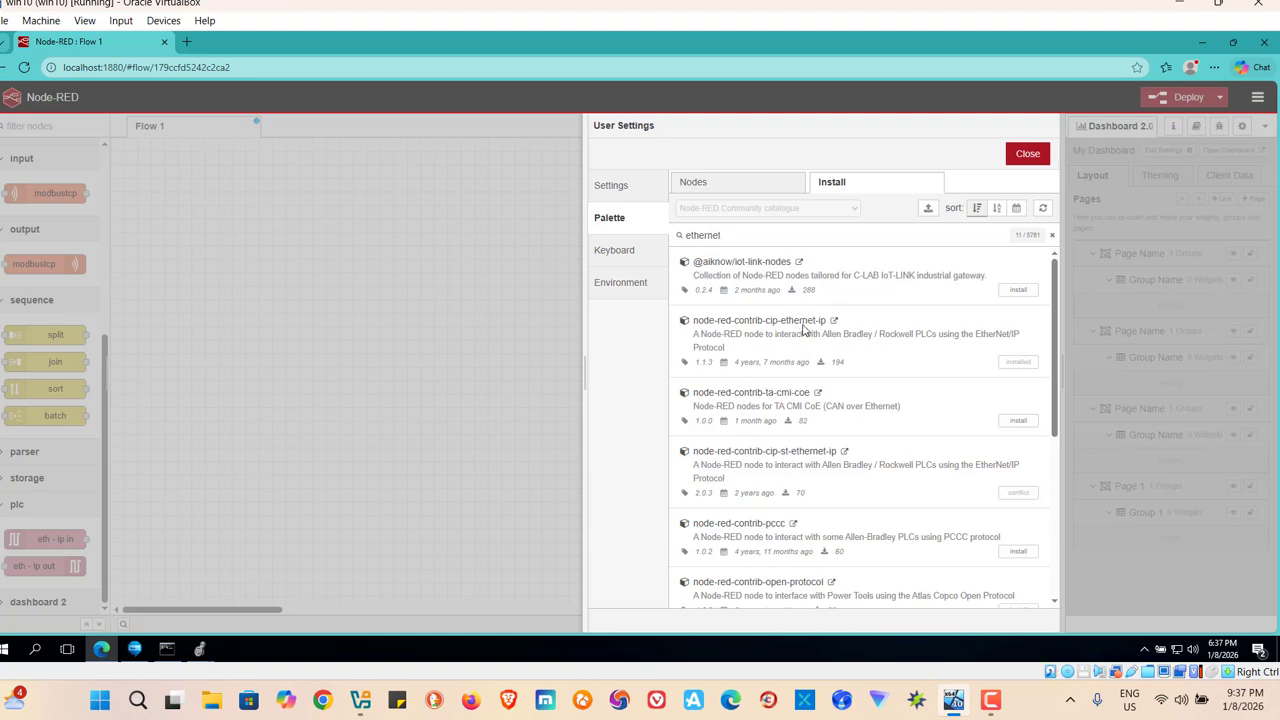
{"action": "left_click", "coordinate": [1028, 156]}
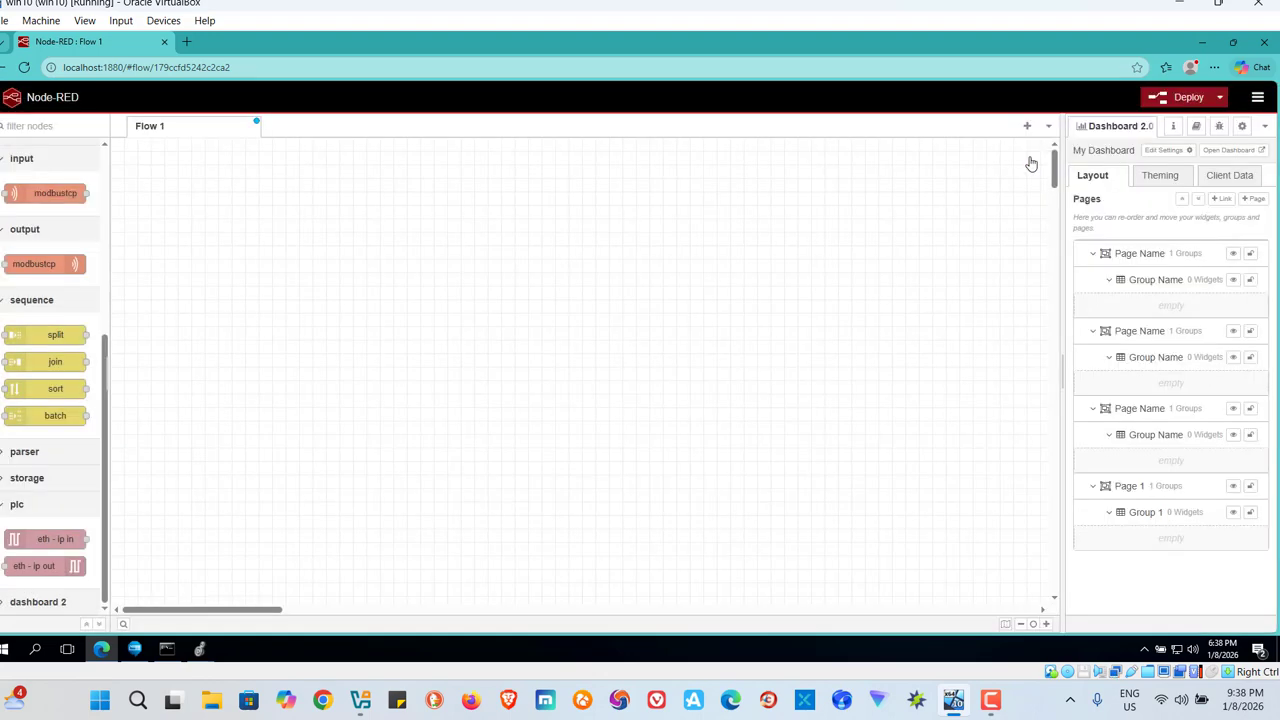
Deploy the emptied Flow 1 despite the improperly configured nodes.
{"action": "left_click", "coordinate": [1187, 100]}
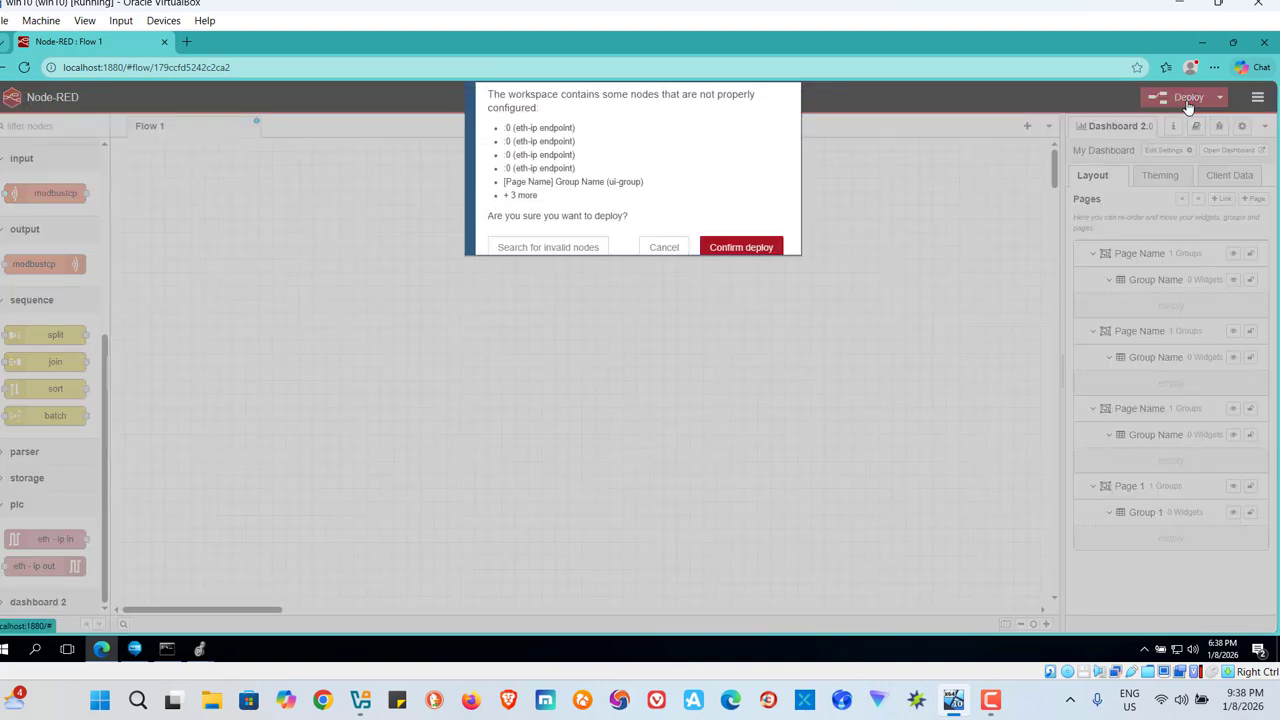
{"action": "left_click", "coordinate": [731, 250]}
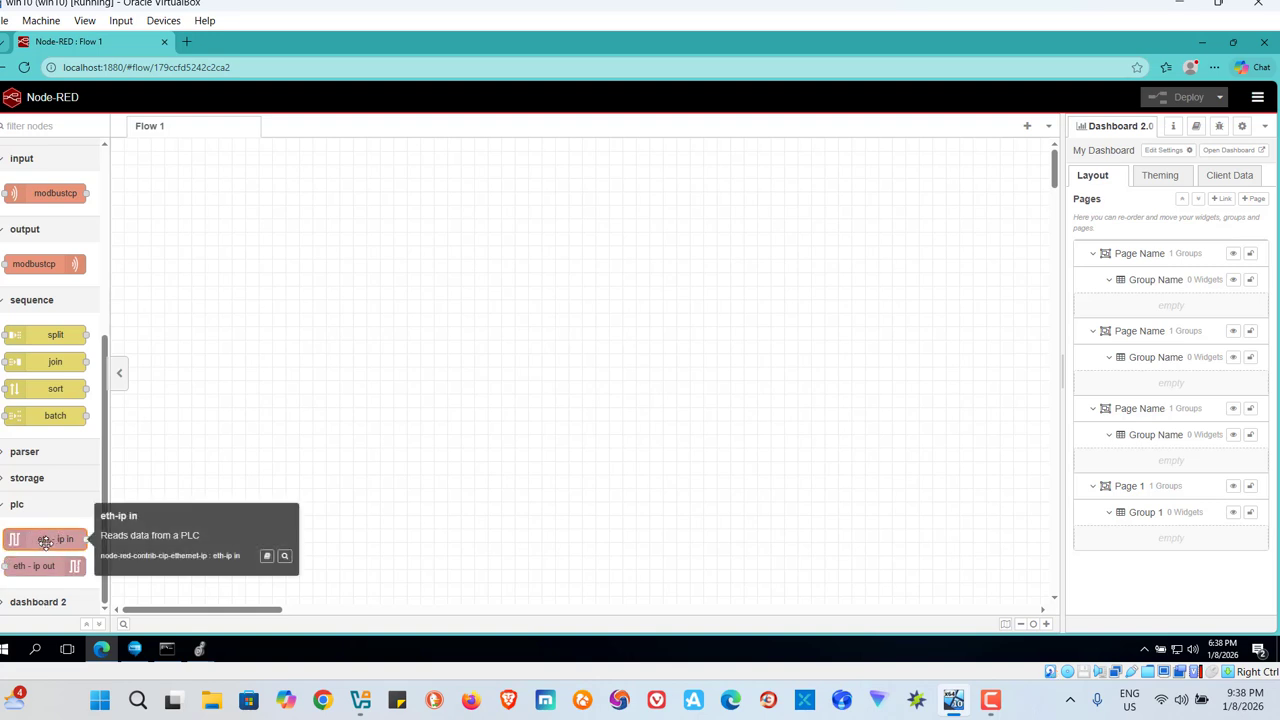
Add an eth-ip in node and an eth-ip out node to Flow 1 and wire the input node to the output node.
{"action": "left_click_drag", "start_coordinate": [44, 542], "coordinate": [291, 303]}
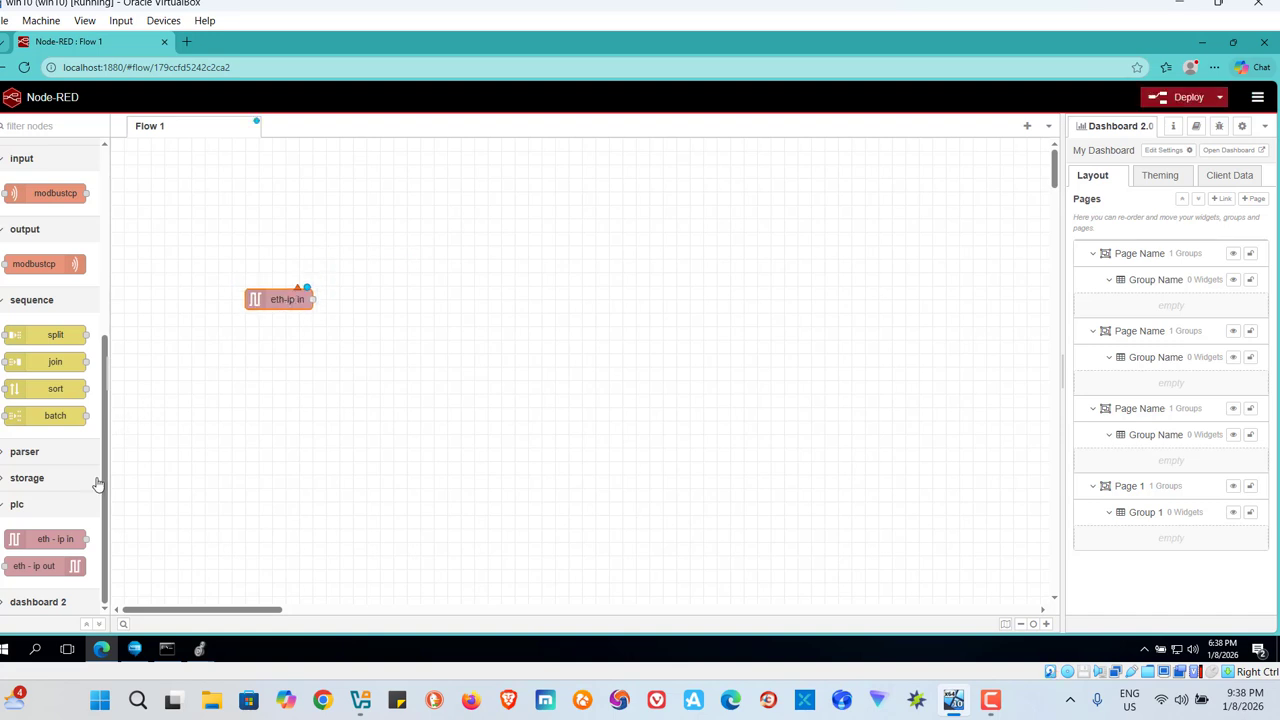
{"action": "left_click_drag", "start_coordinate": [38, 566], "coordinate": [456, 305]}
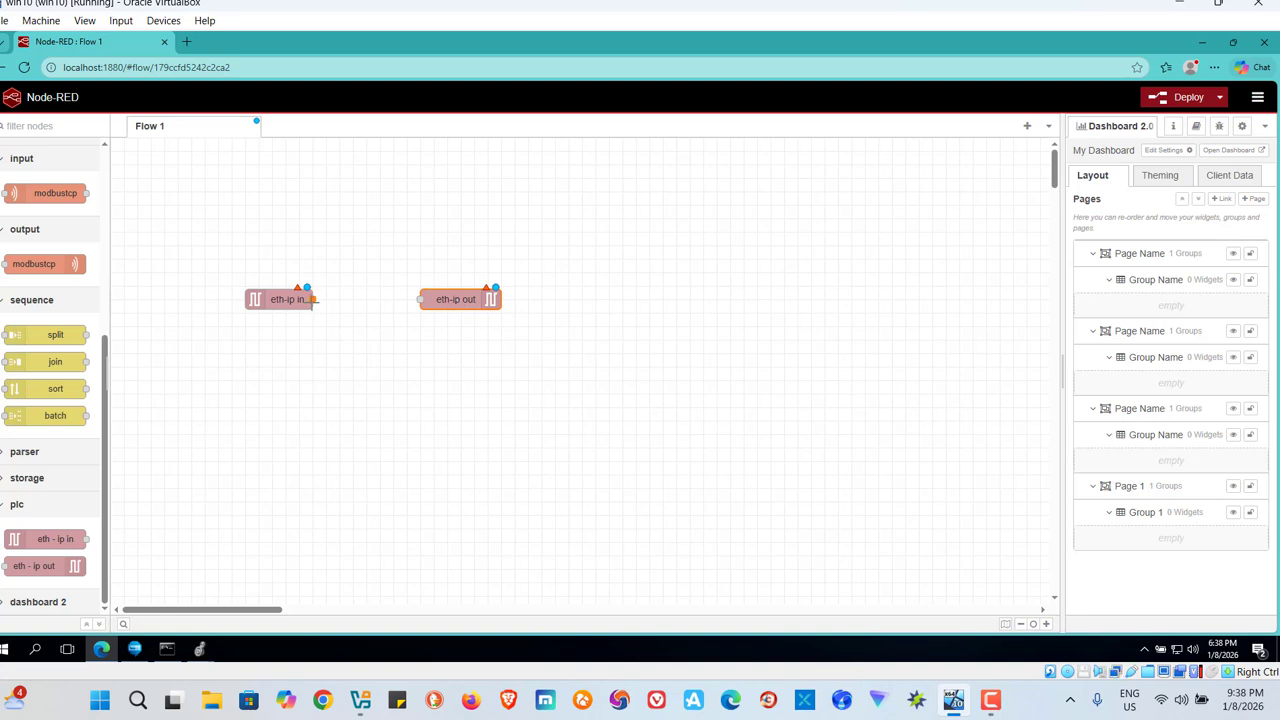
{"action": "left_click_drag", "start_coordinate": [314, 299], "coordinate": [420, 304]}
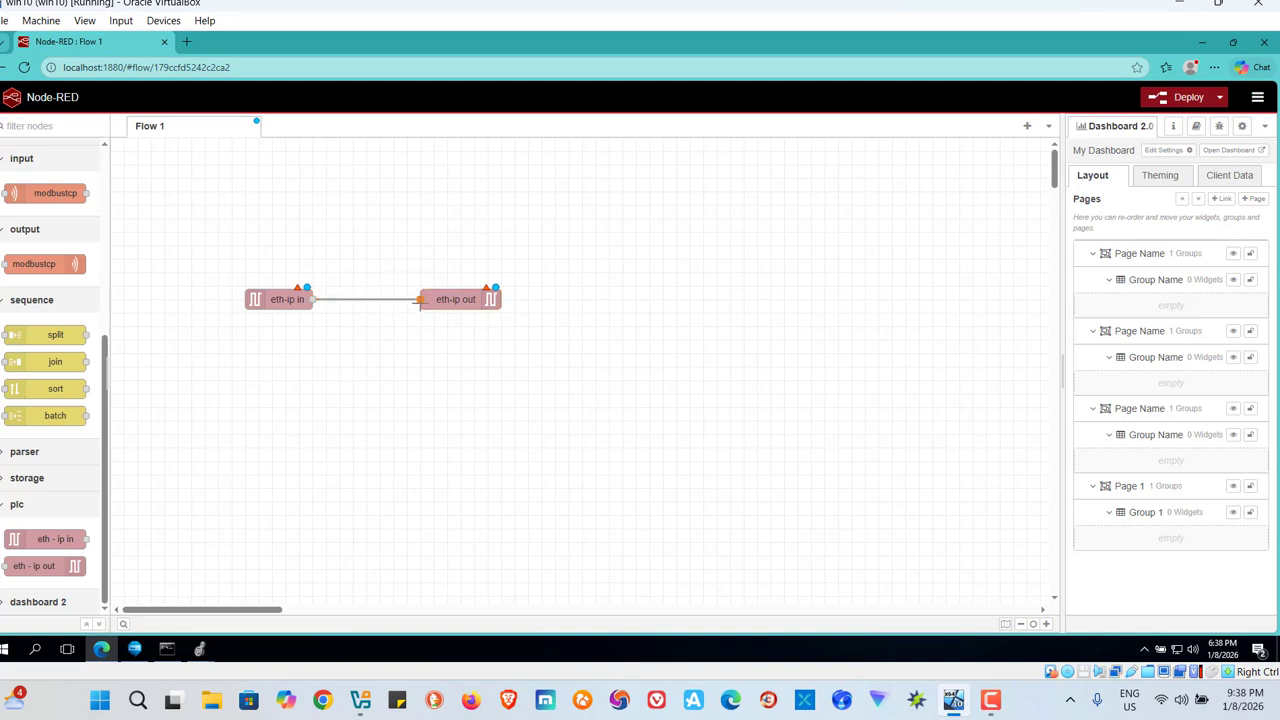
Create a new eth-ip endpoint for the eth-ip in node with the emulator's IP address 10.0.2.15, checked in FactoryTalk Logix Echo Dashboard.
{"action": "left_click", "coordinate": [288, 300]}
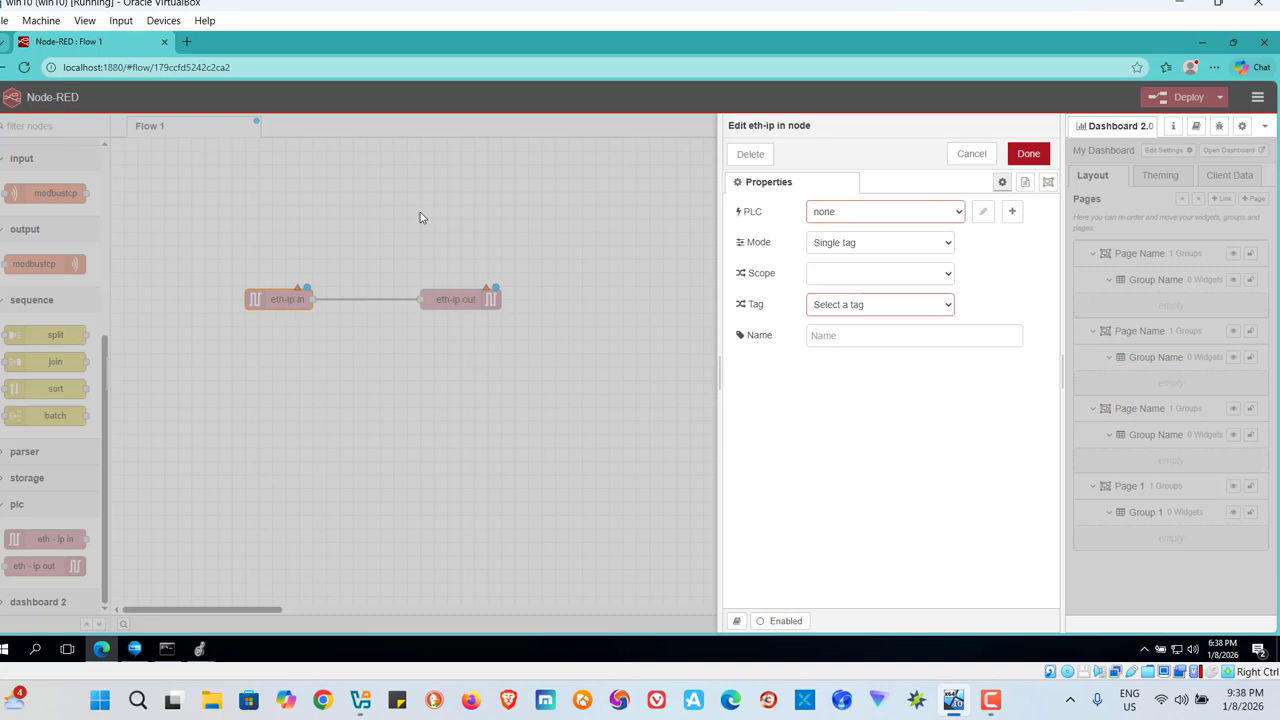
{"action": "left_click", "coordinate": [1012, 212]}
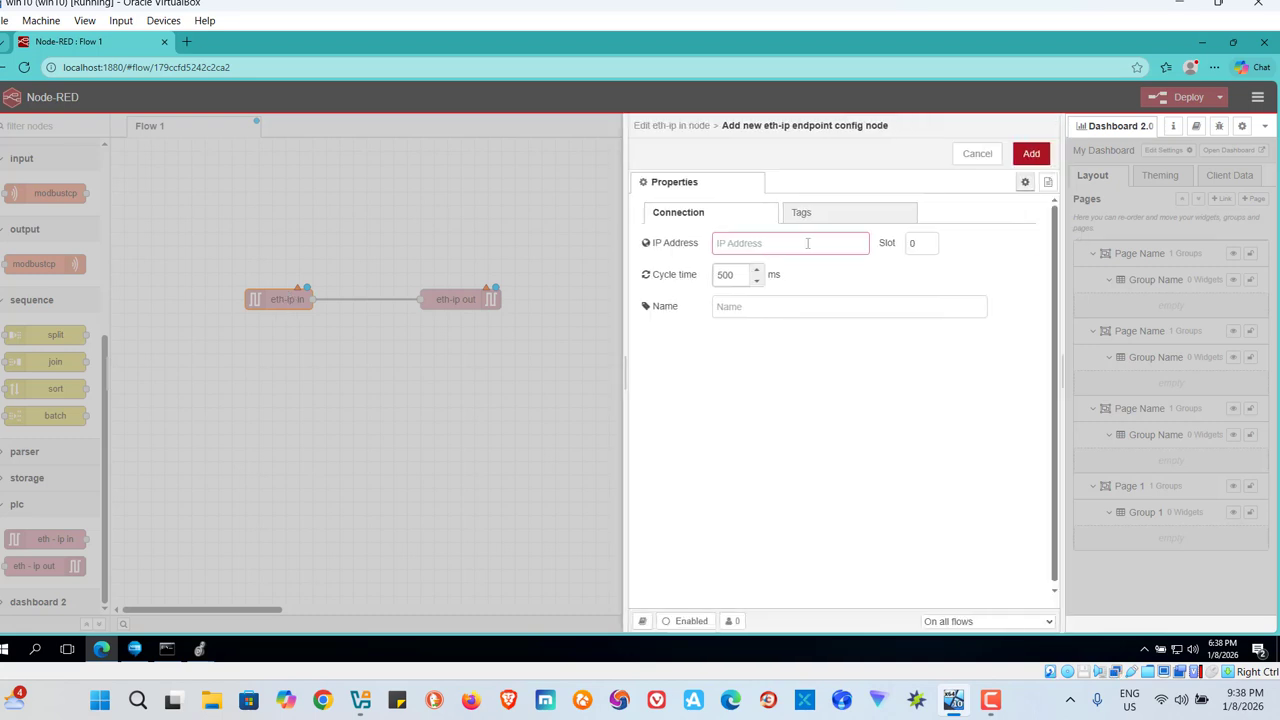
{"action": "left_click", "coordinate": [807, 243]}
{"action": "left_click", "coordinate": [131, 652]}
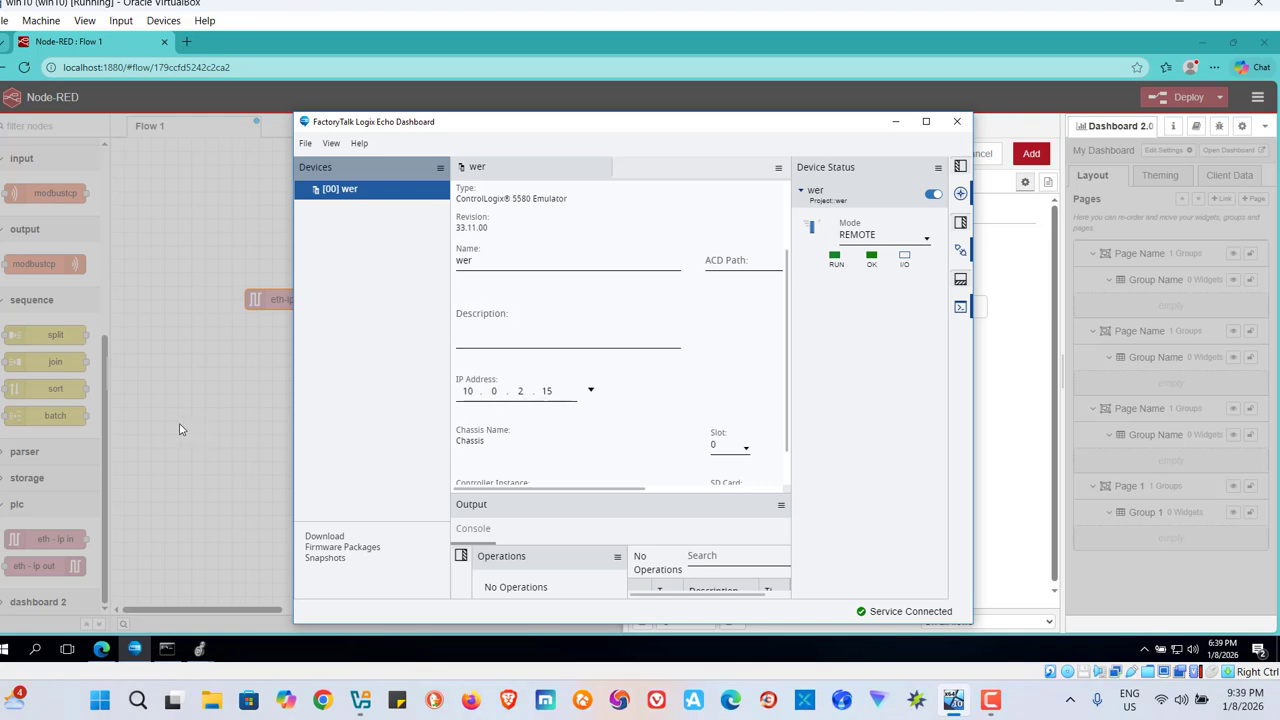
{"action": "left_click", "coordinate": [180, 429]}
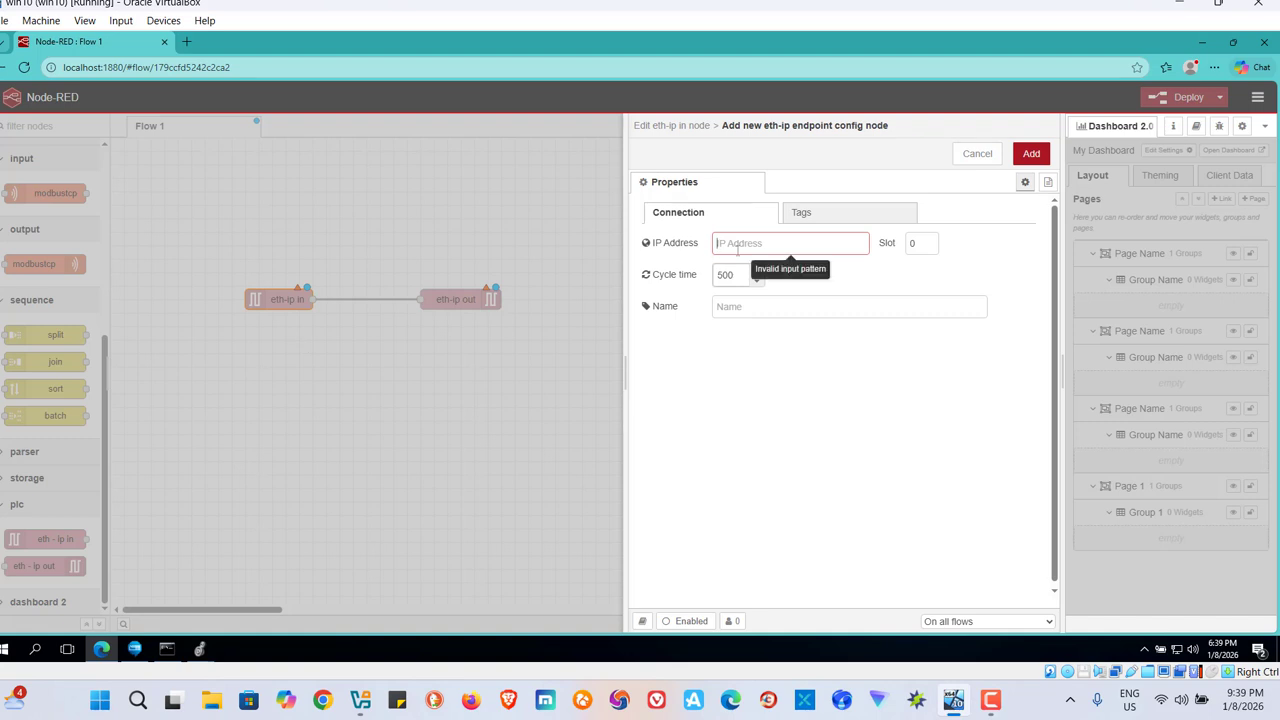
{"action": "type", "text": "10.0.2.15"}
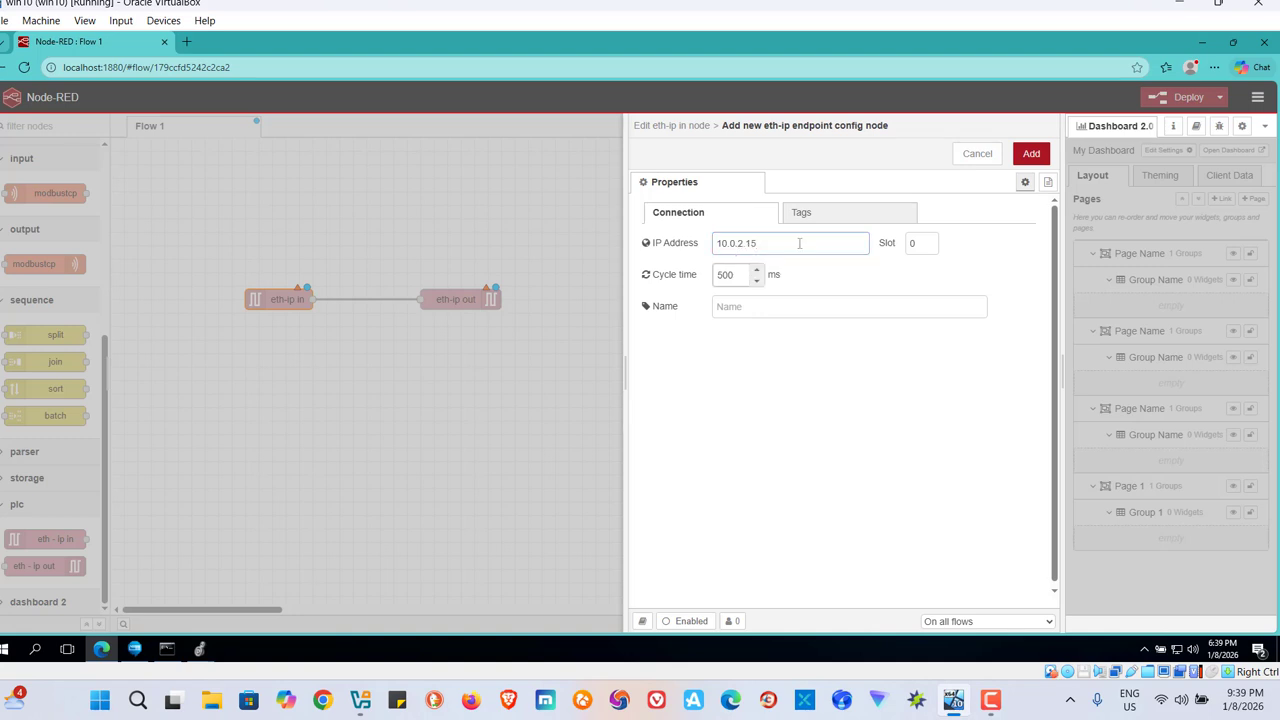
Check the tag name in Logix Designer, define the global tag start as BOOL in the new endpoint's tag list, and add the endpoint.
{"action": "left_click", "coordinate": [842, 214]}
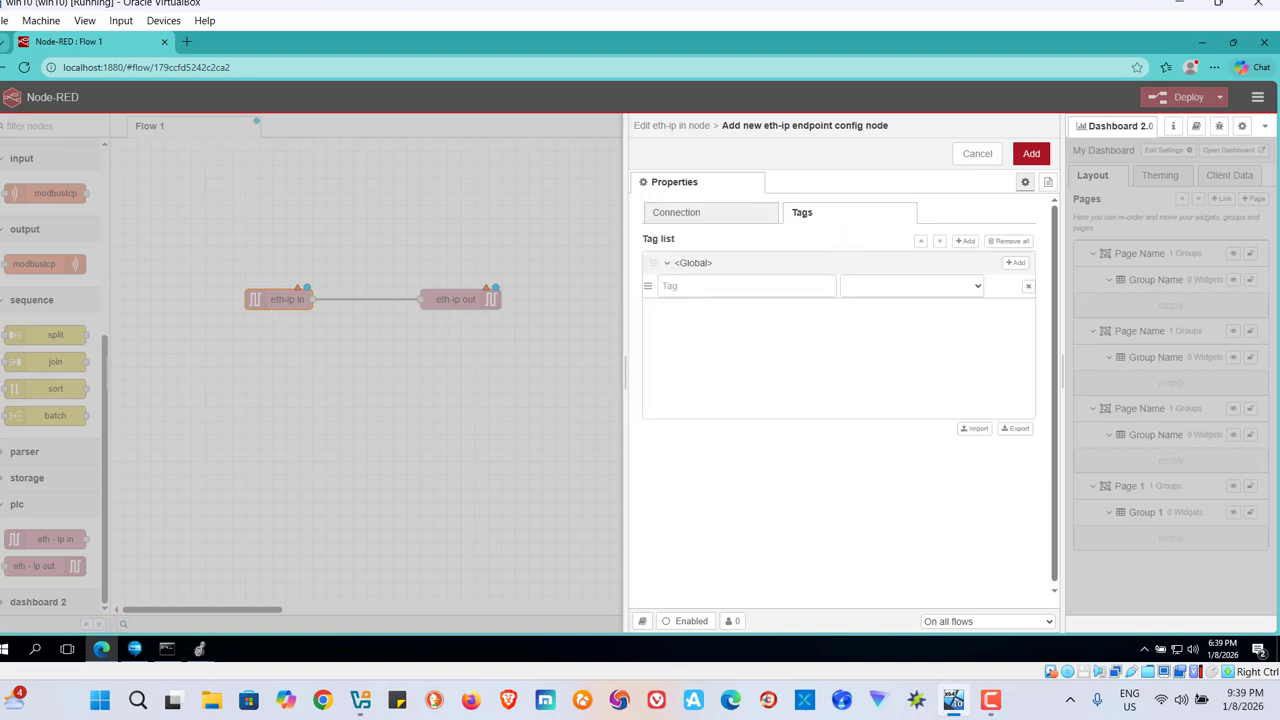
{"action": "mouse_move", "coordinate": [201, 655]}
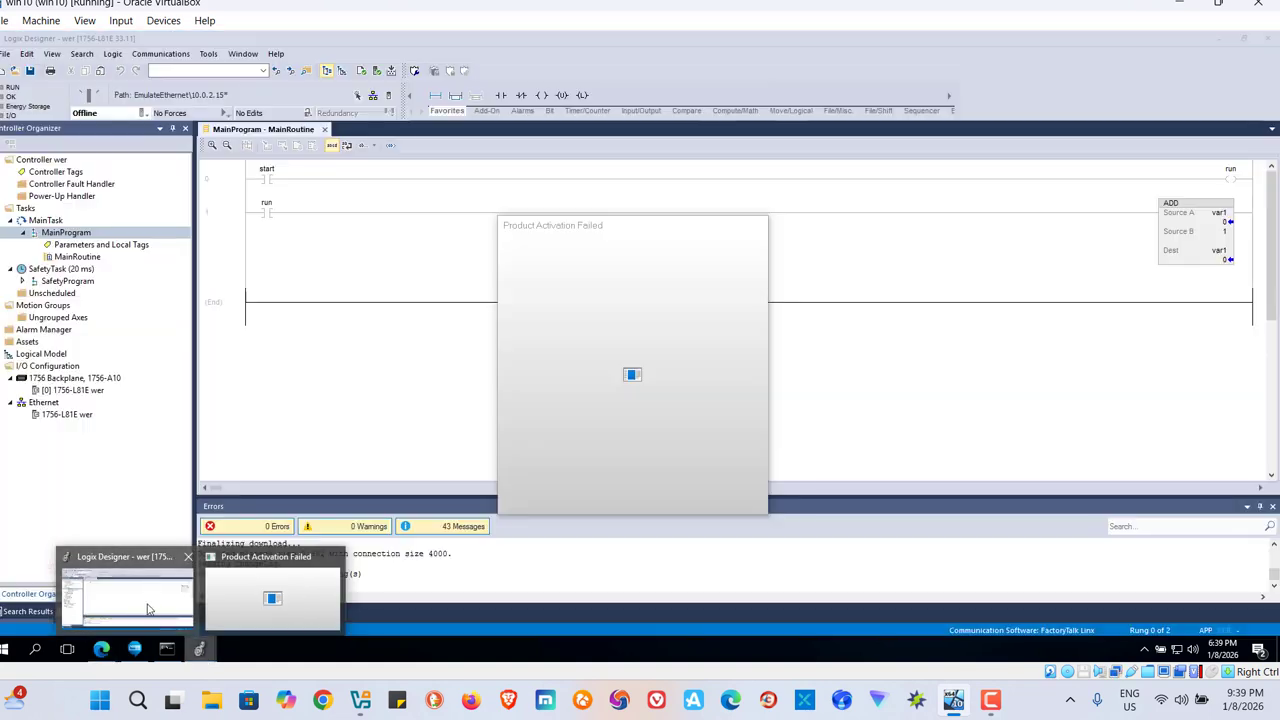
{"action": "left_click", "coordinate": [127, 598]}
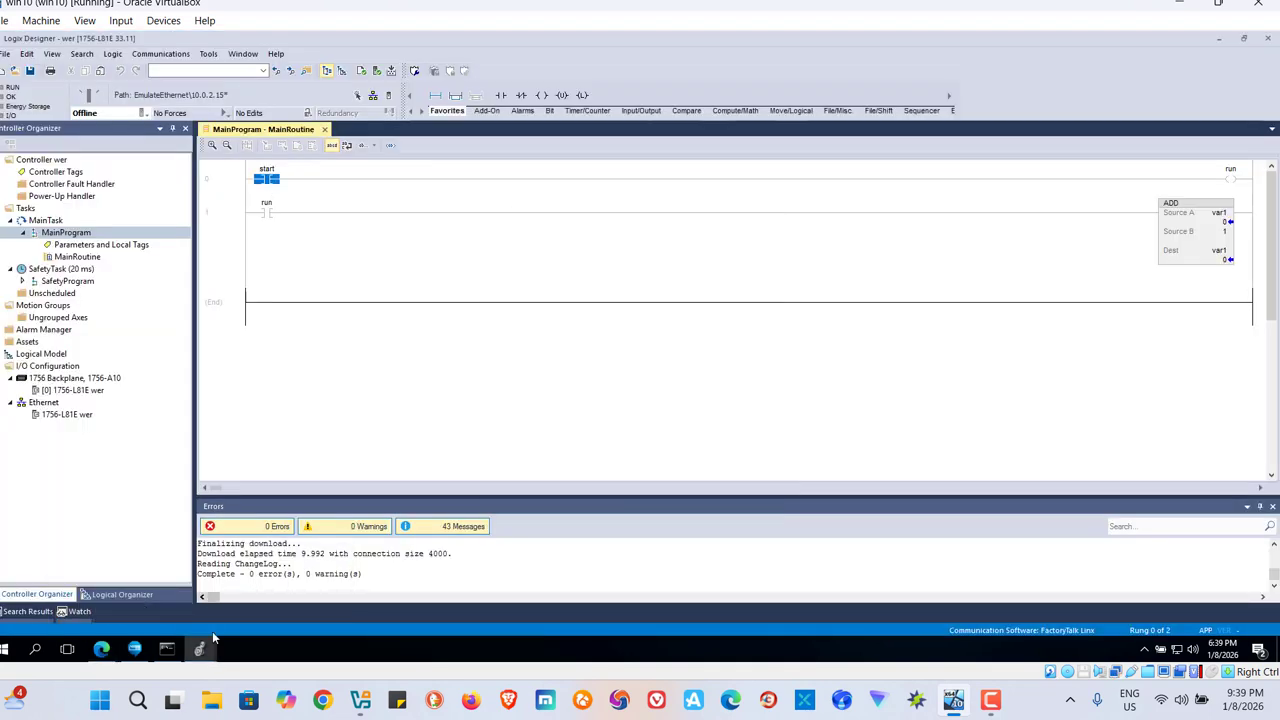
{"action": "mouse_move", "coordinate": [93, 655]}
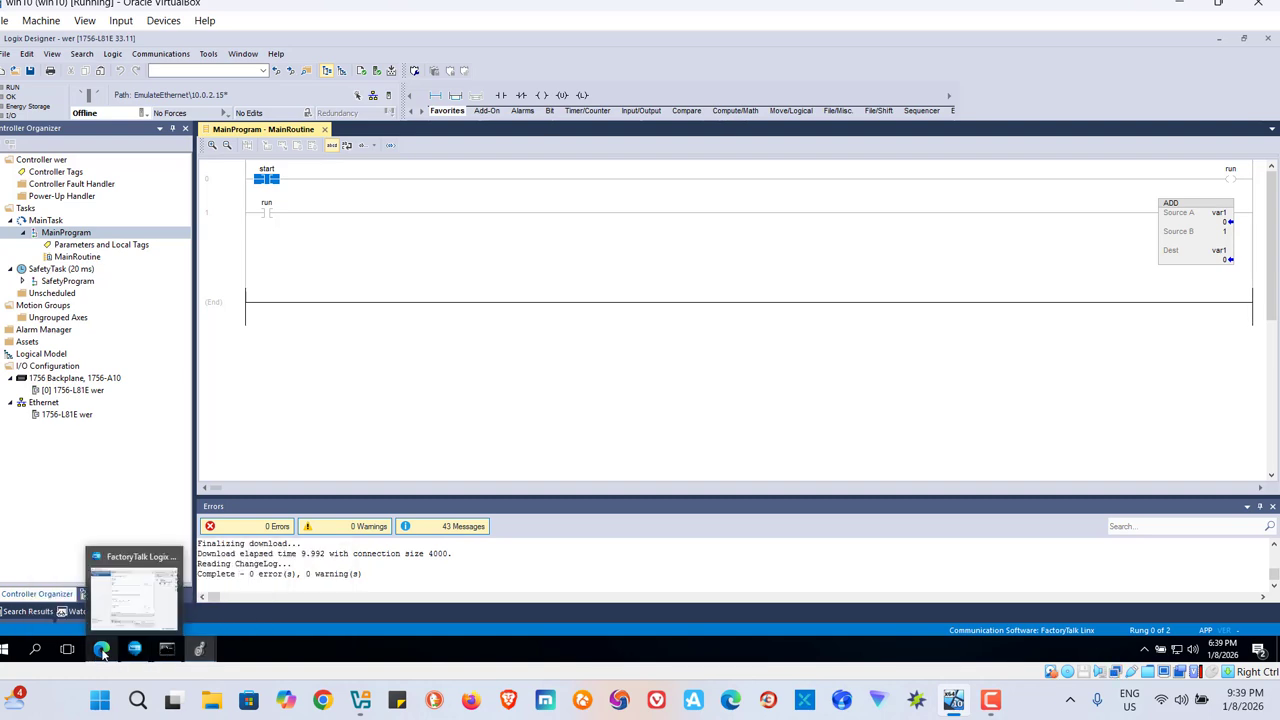
{"action": "left_click", "coordinate": [100, 590]}
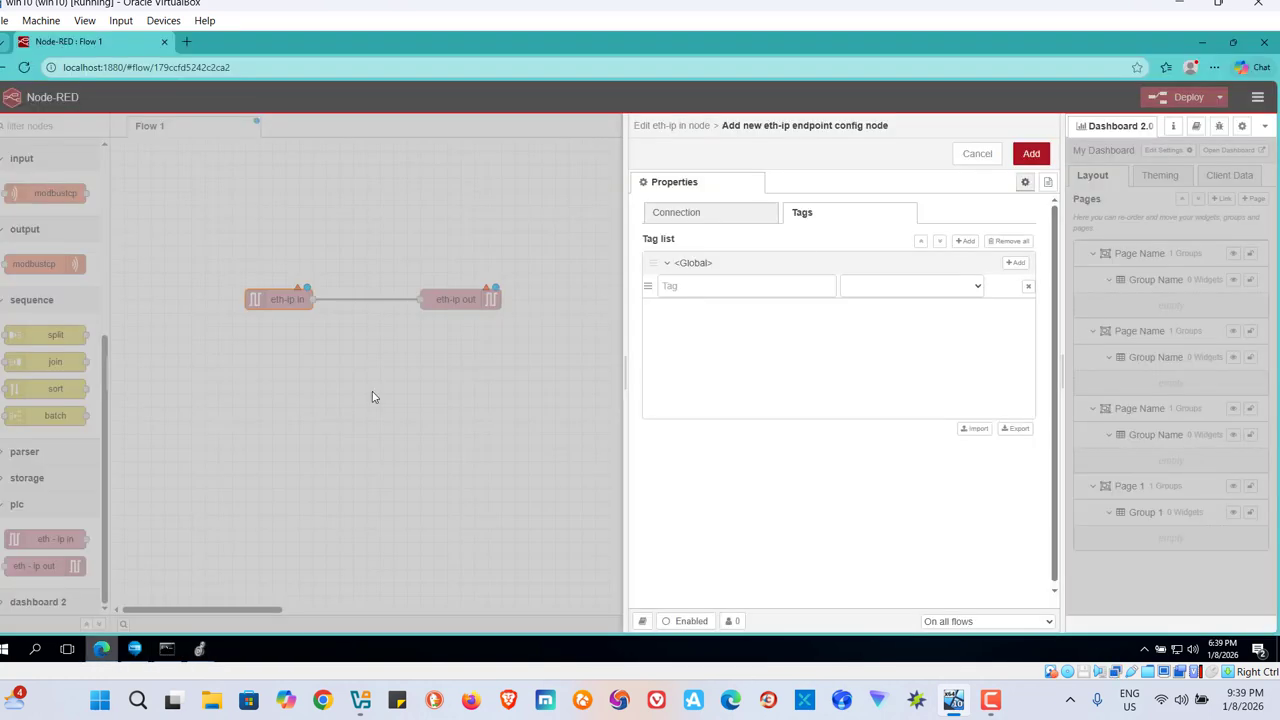
{"action": "left_click", "coordinate": [747, 284]}
{"action": "type", "text": "star"}
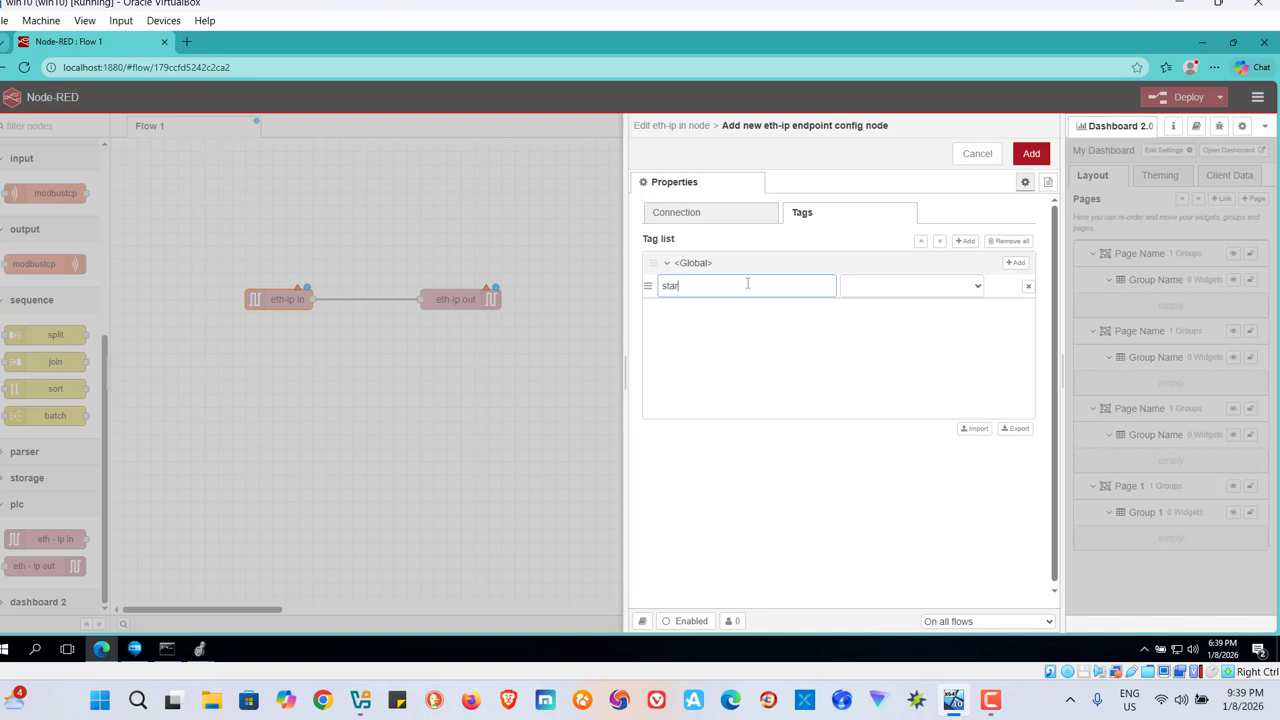
{"action": "type", "text": "t"}
{"action": "left_click", "coordinate": [977, 289]}
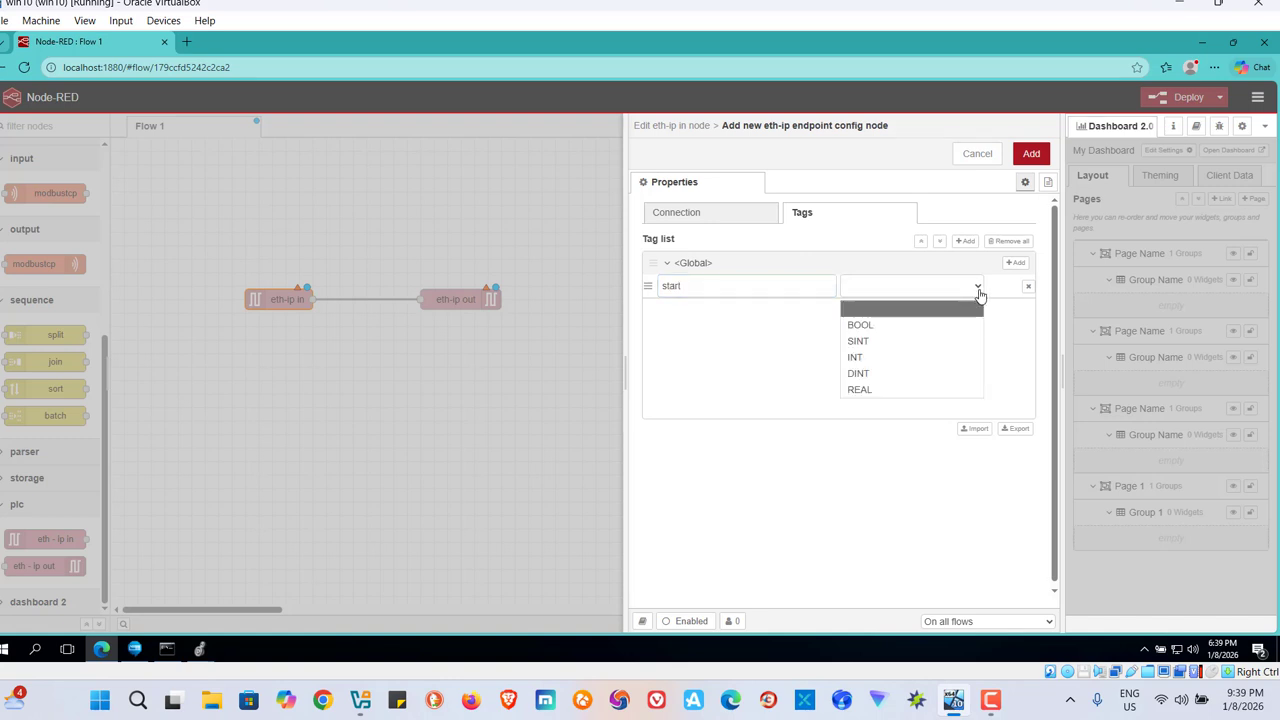
{"action": "left_click", "coordinate": [876, 326]}
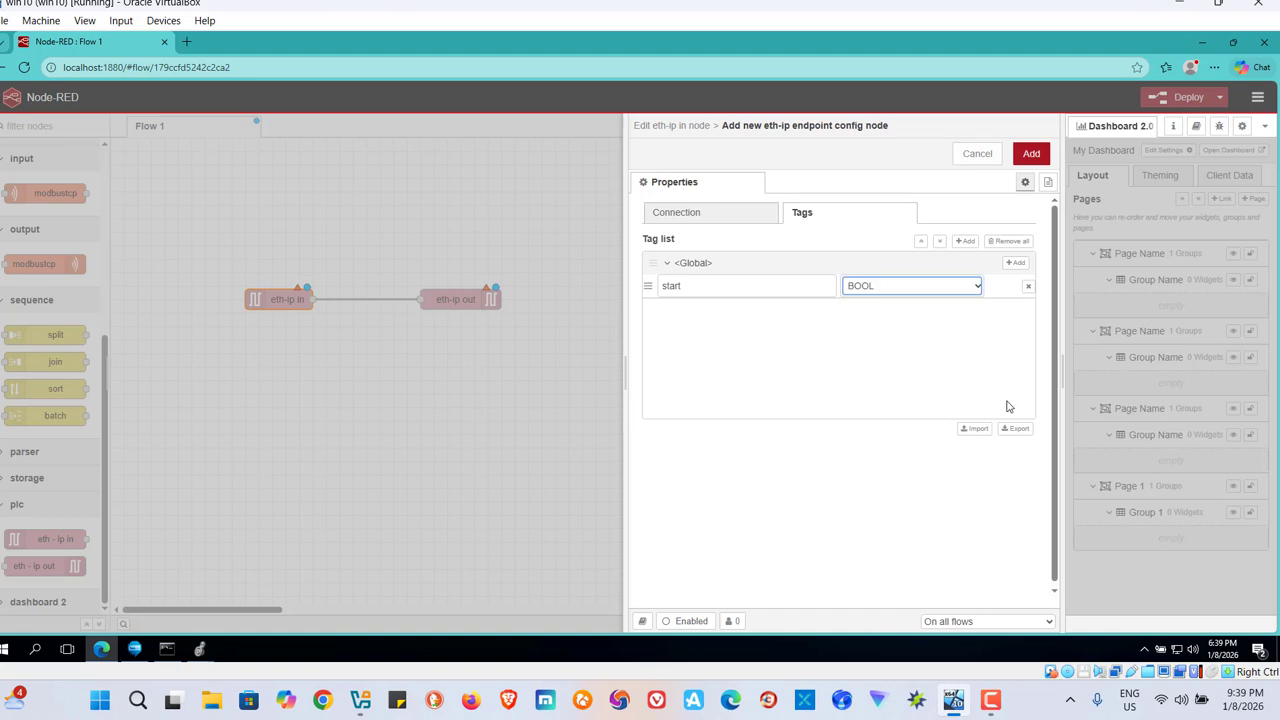
{"action": "left_click", "coordinate": [1036, 157]}
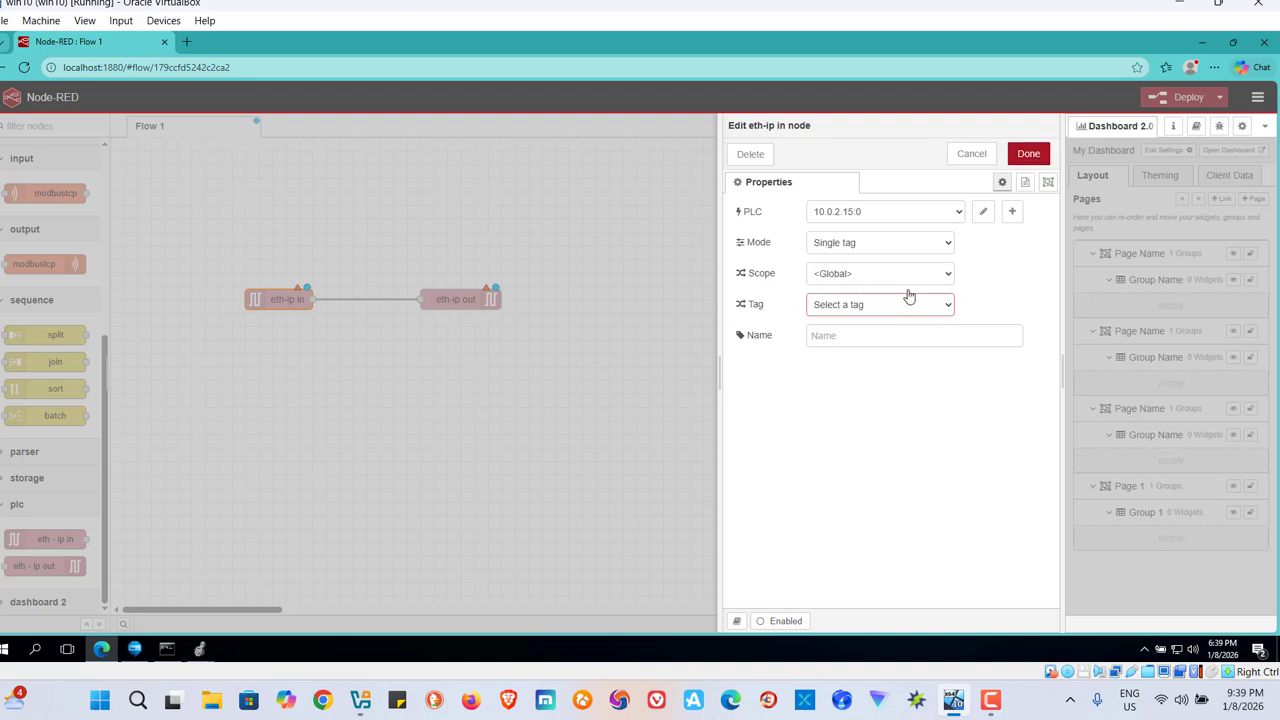
Assign the start tag to the eth-ip in node and save the node.
{"action": "left_click", "coordinate": [947, 308]}
{"action": "left_click", "coordinate": [866, 329]}
{"action": "left_click", "coordinate": [1029, 154]}
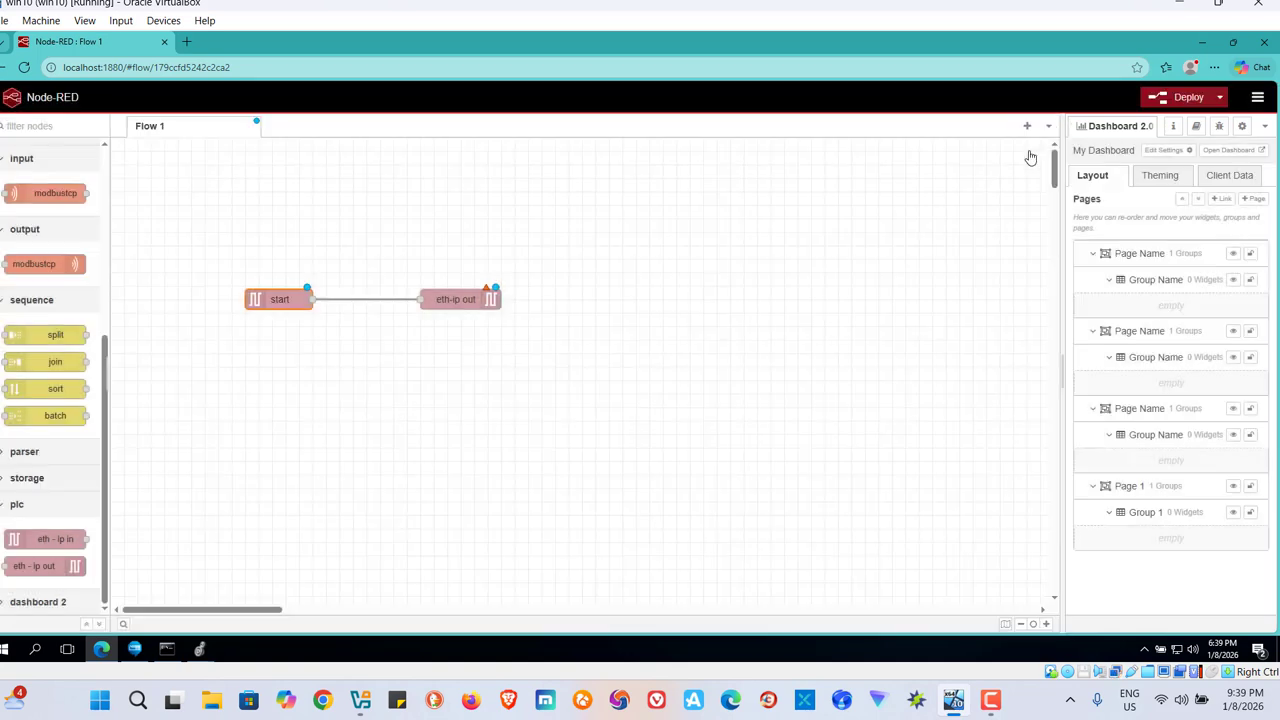
Set the eth-ip out node to an existing 10.0.2.15:0 endpoint and its run tag.
{"action": "double_click", "coordinate": [455, 303]}
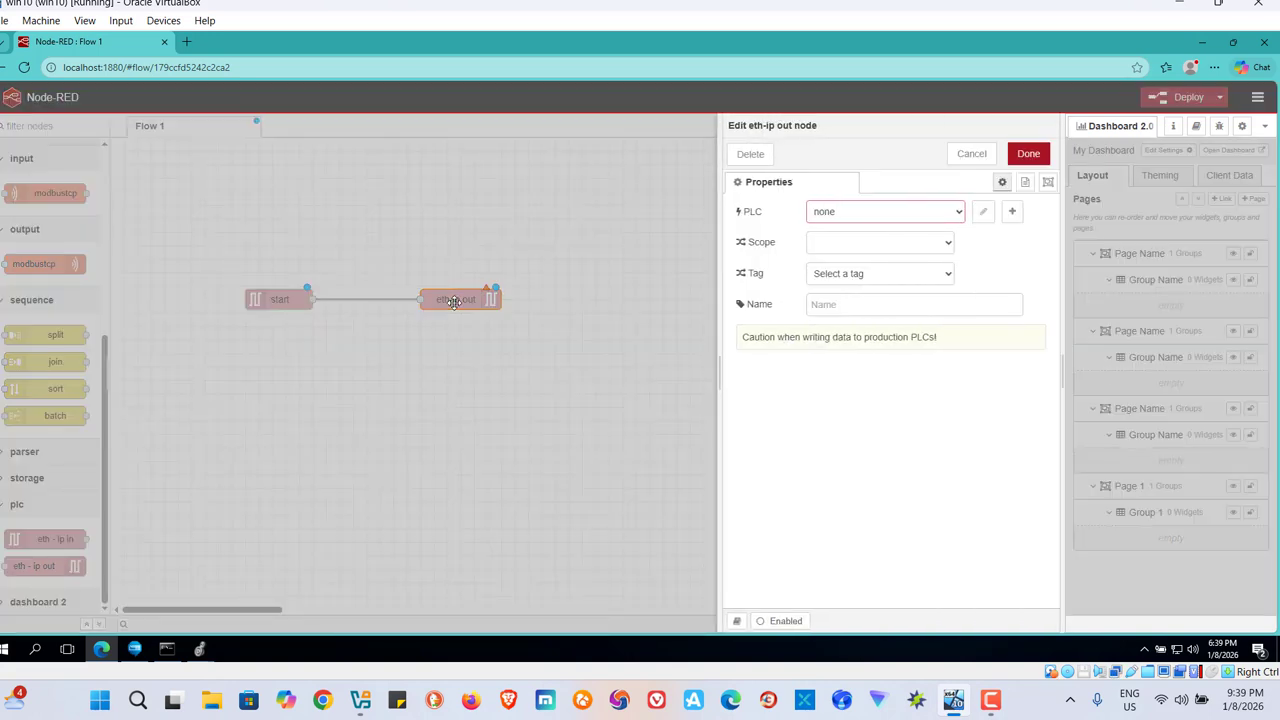
{"action": "left_click", "coordinate": [958, 212]}
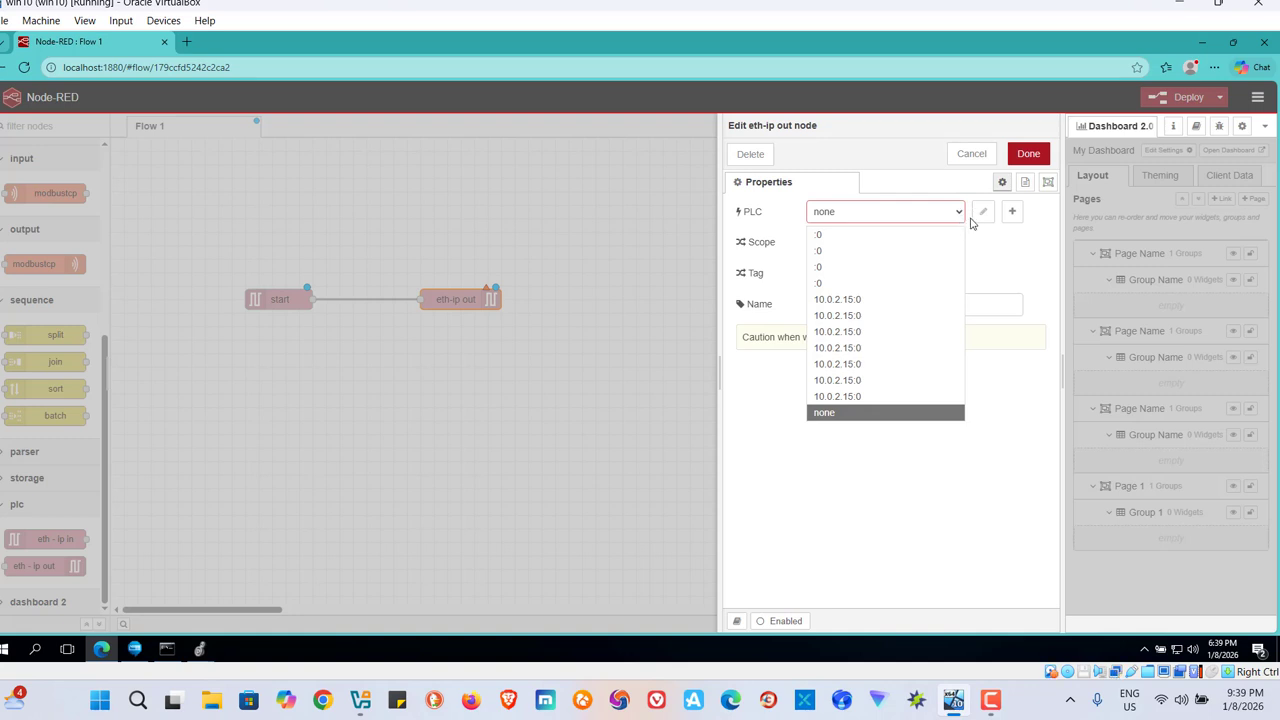
{"action": "left_click", "coordinate": [855, 320]}
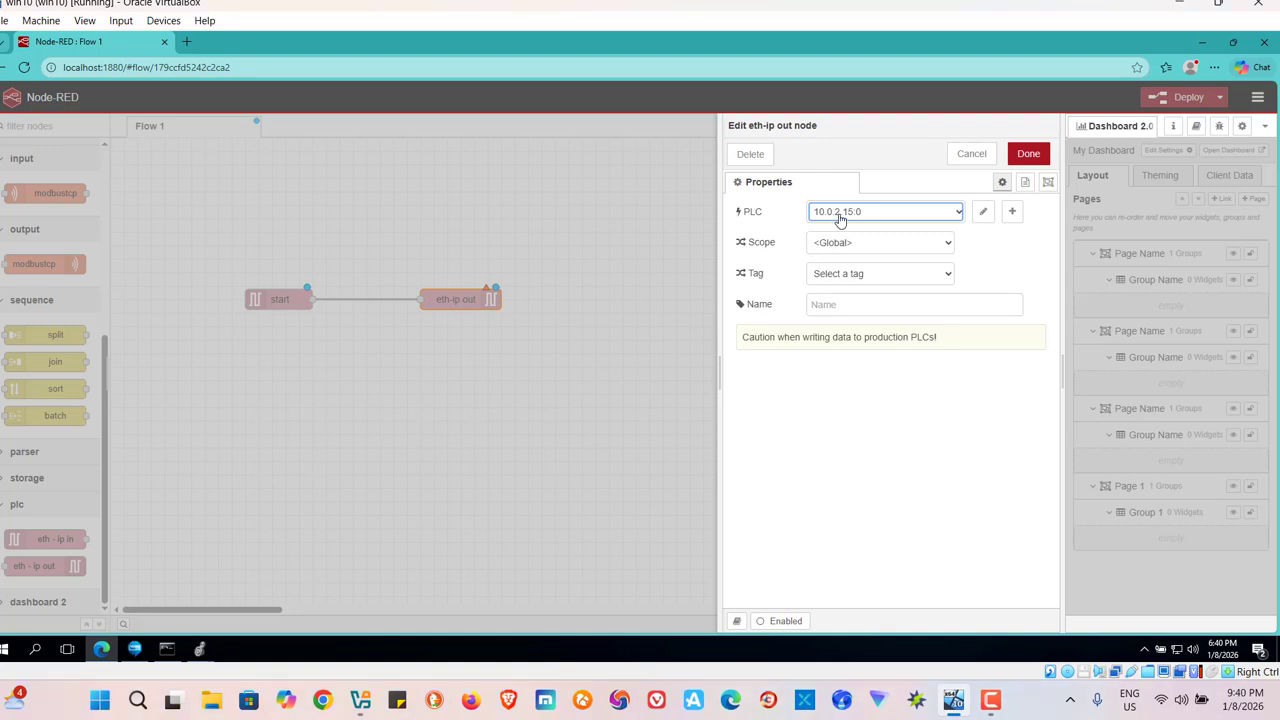
{"action": "left_click", "coordinate": [945, 280]}
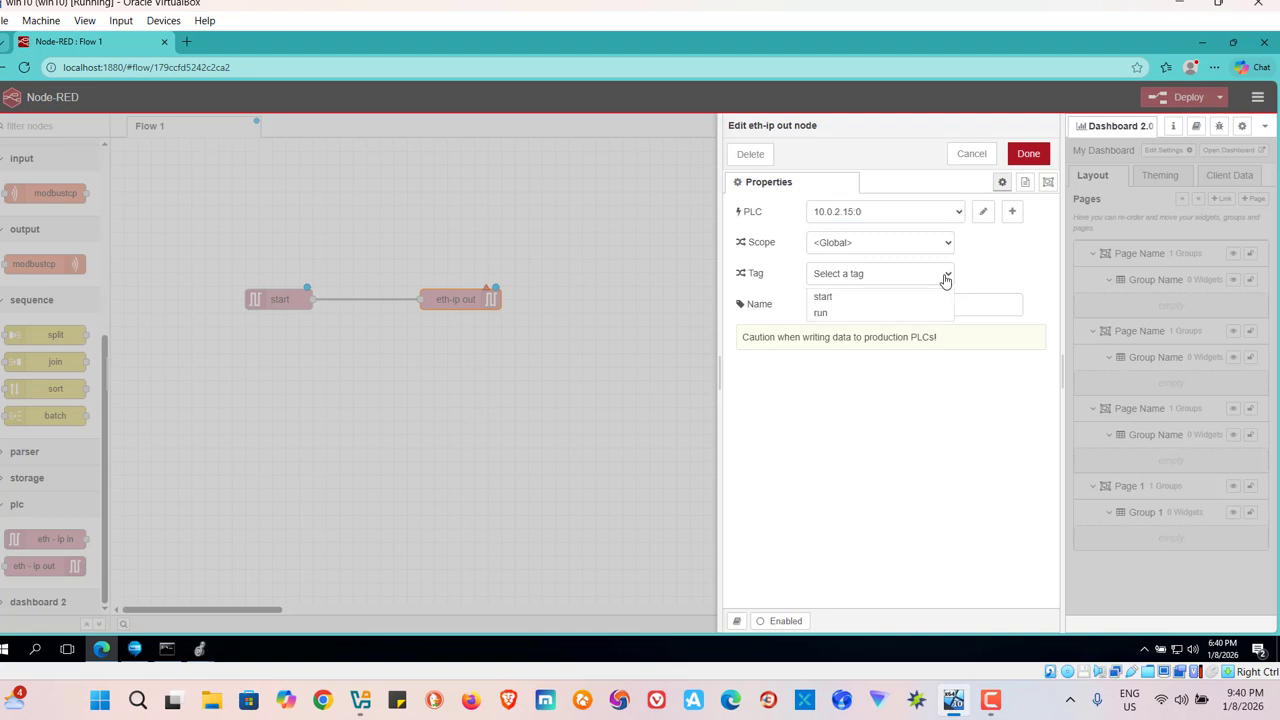
{"action": "left_click", "coordinate": [843, 314]}
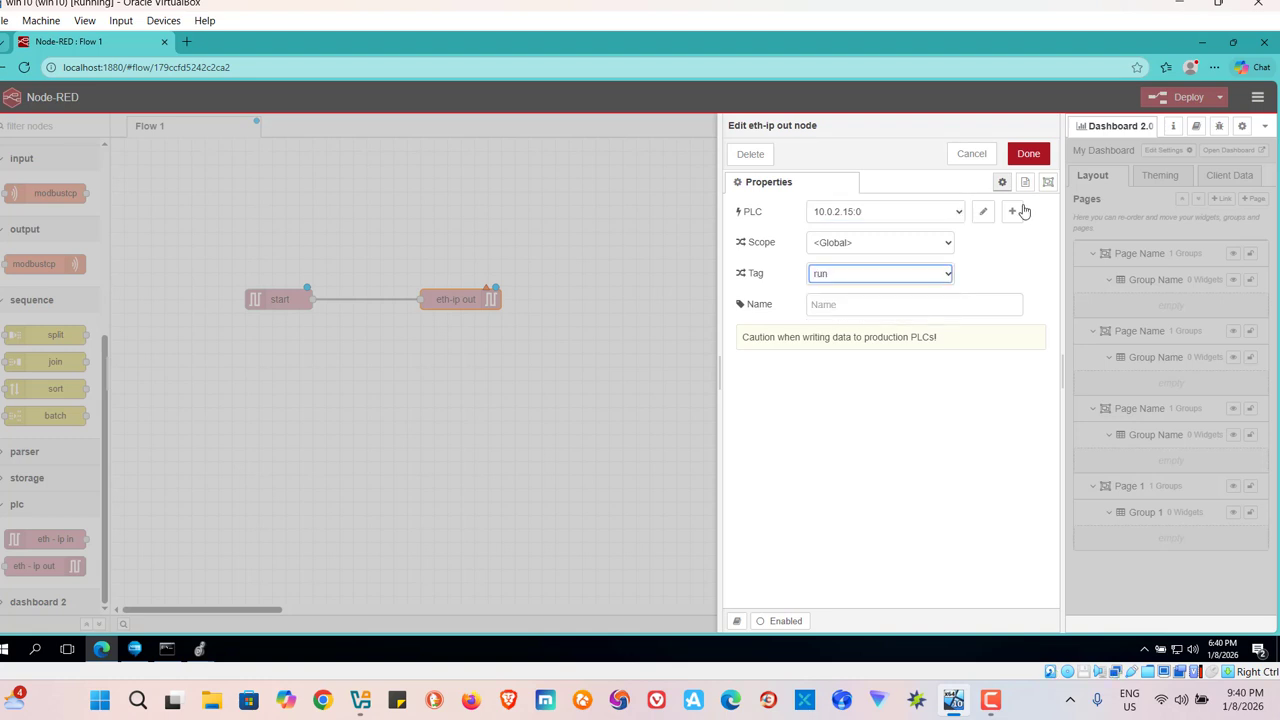
Create a new eth-ip endpoint for the eth-ip out node with IP address 10.0.2.15.
{"action": "key", "text": "ctrl+Return"}
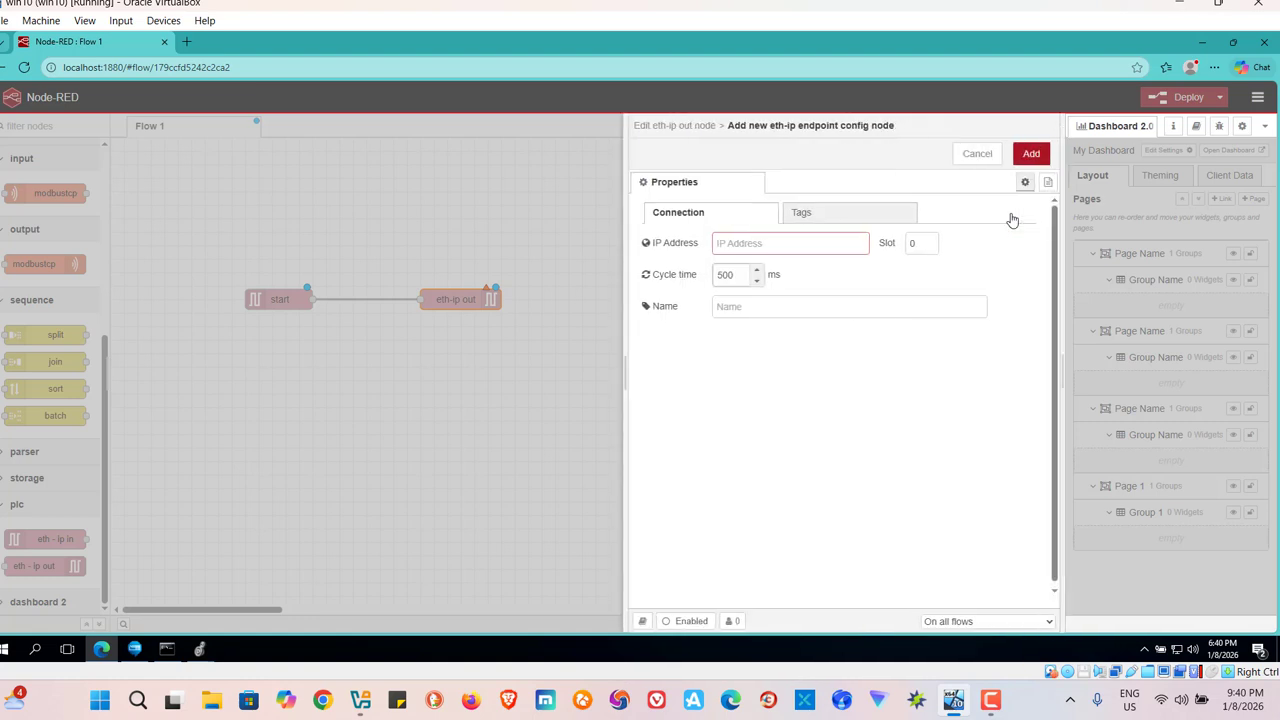
{"action": "left_click", "coordinate": [759, 246]}
{"action": "type", "text": "10.0.2.15"}
Define the global tag run as BOOL in the new endpoint's tag list and add the endpoint.
{"action": "left_click", "coordinate": [851, 211]}
{"action": "left_click", "coordinate": [715, 287]}
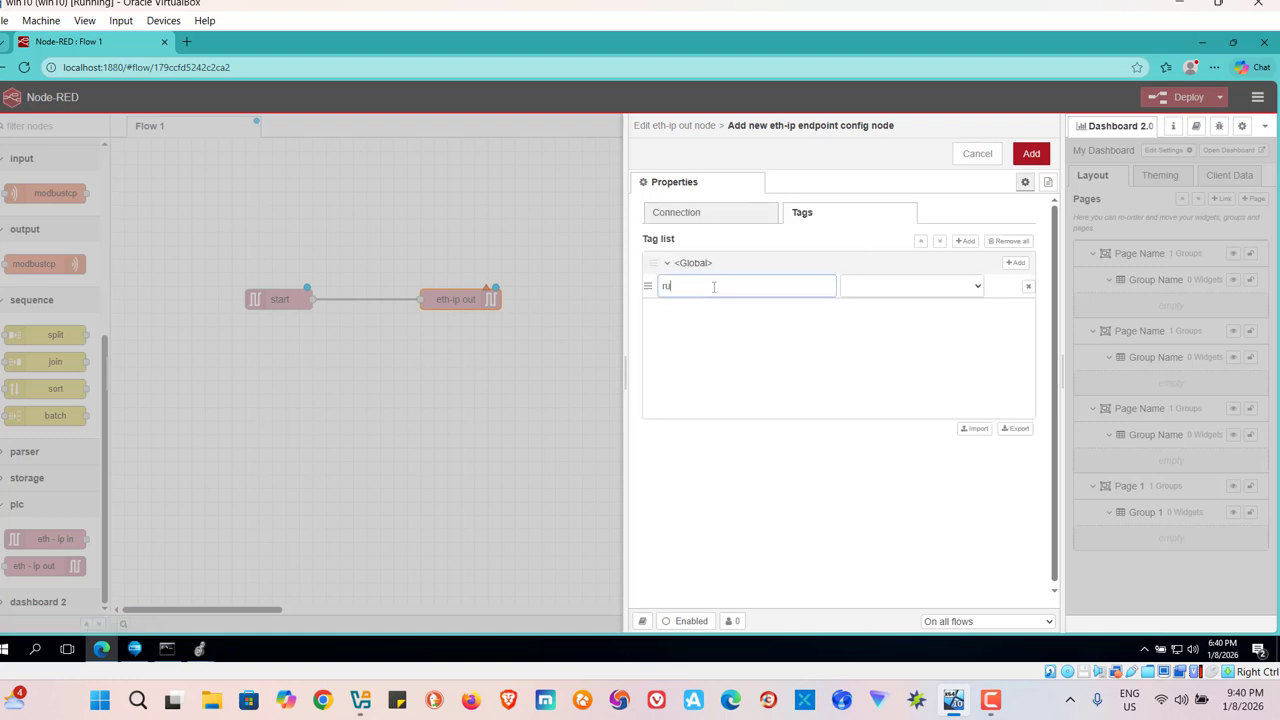
{"action": "left_click", "coordinate": [979, 288]}
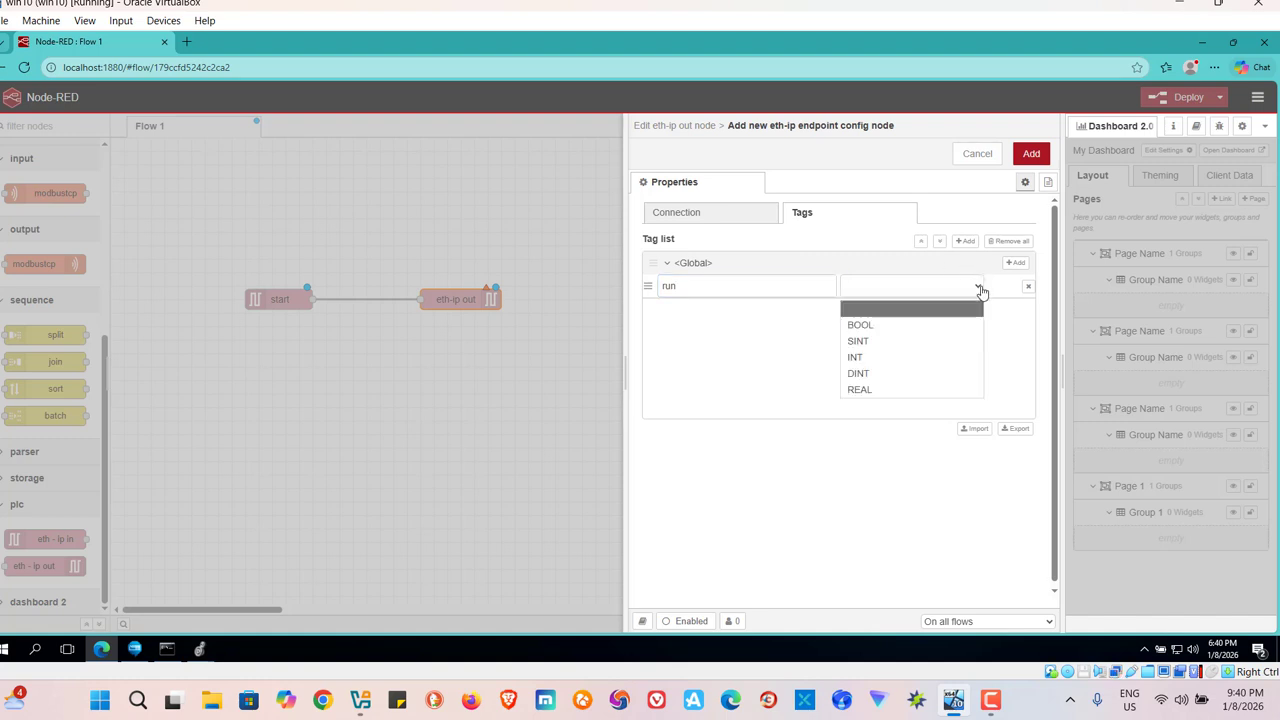
{"action": "left_click", "coordinate": [862, 325]}
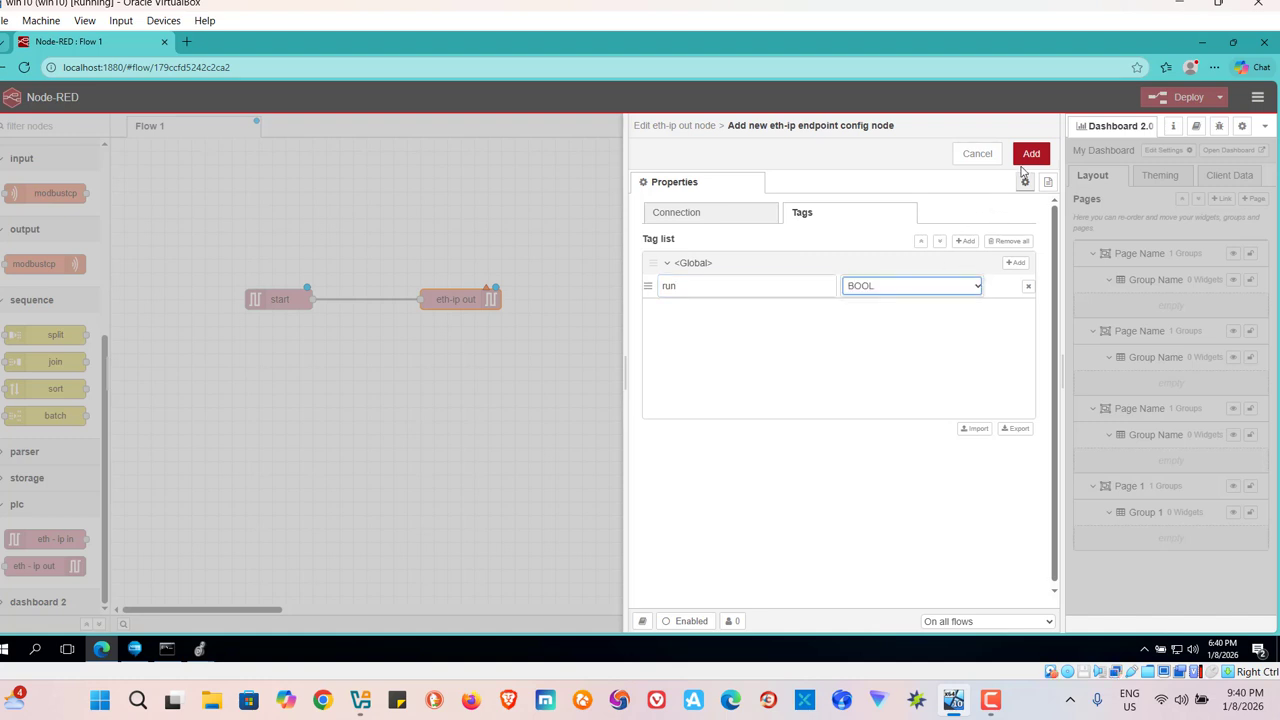
{"action": "left_click", "coordinate": [1032, 155]}
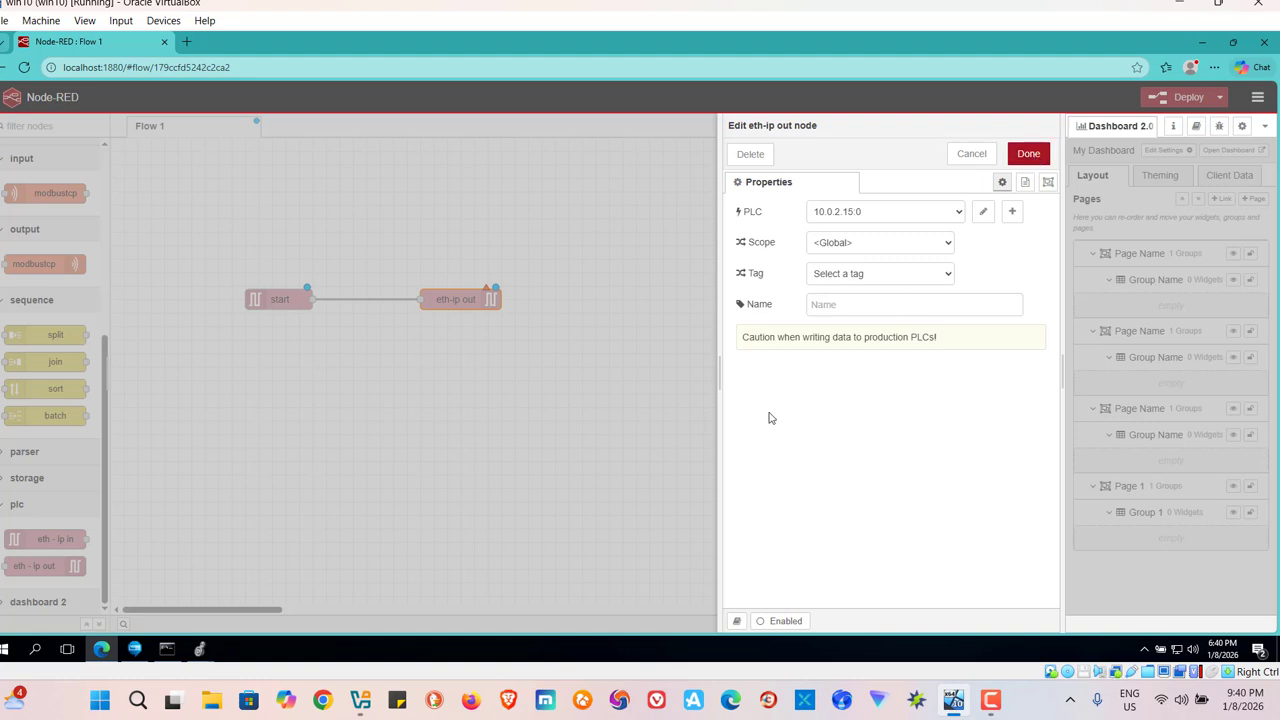
Assign the run tag from the new endpoint to the eth-ip out node and save the node.
{"action": "left_click", "coordinate": [1025, 157]}
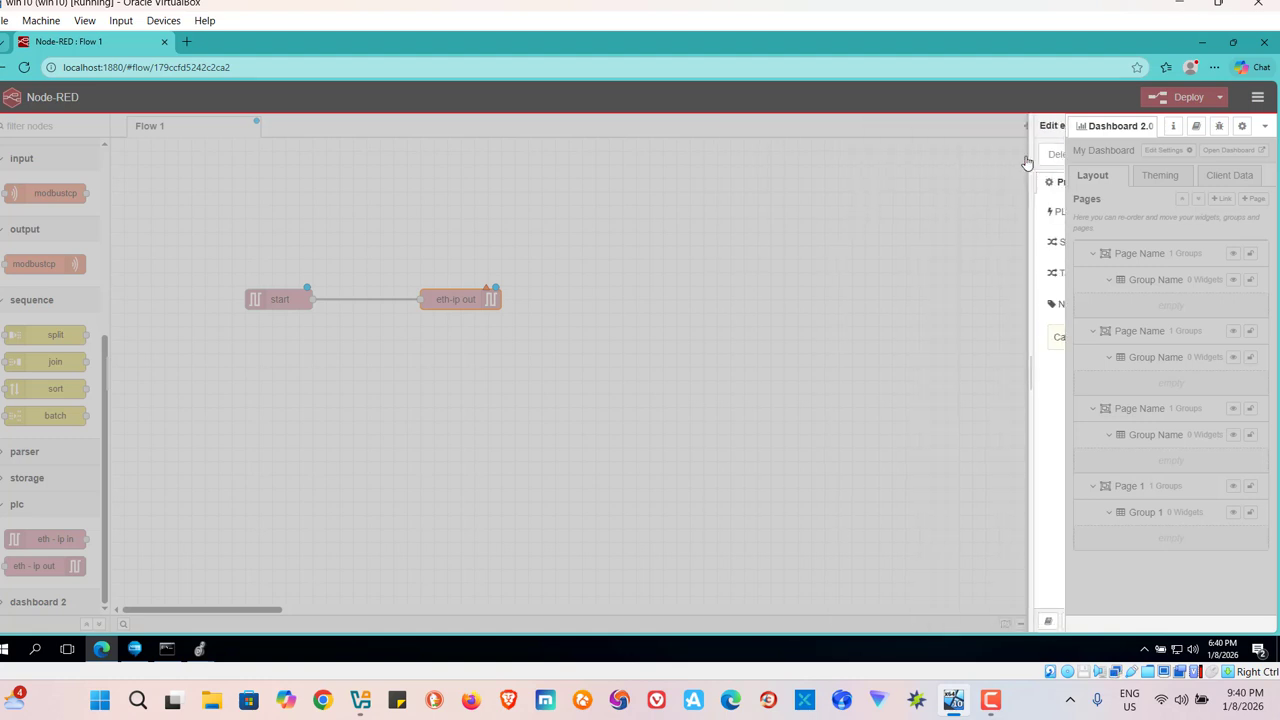
{"action": "double_click", "coordinate": [473, 303]}
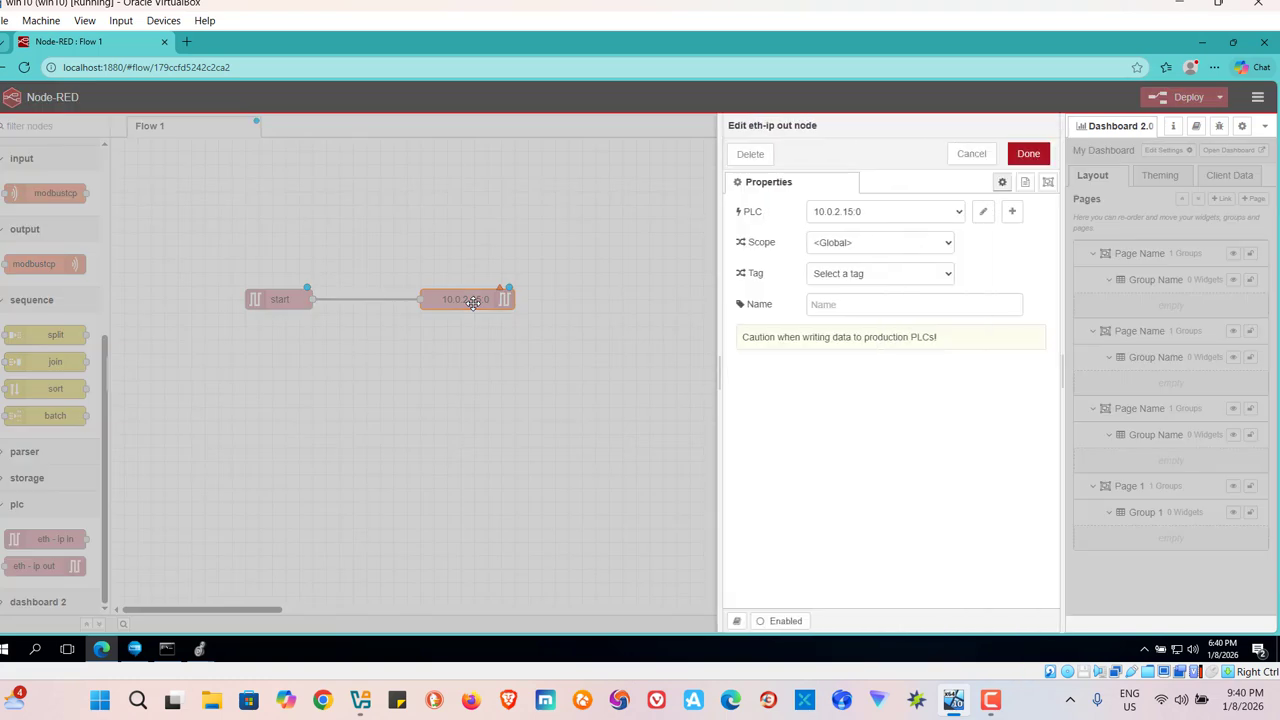
{"action": "left_click", "coordinate": [940, 276]}
{"action": "left_click", "coordinate": [831, 298]}
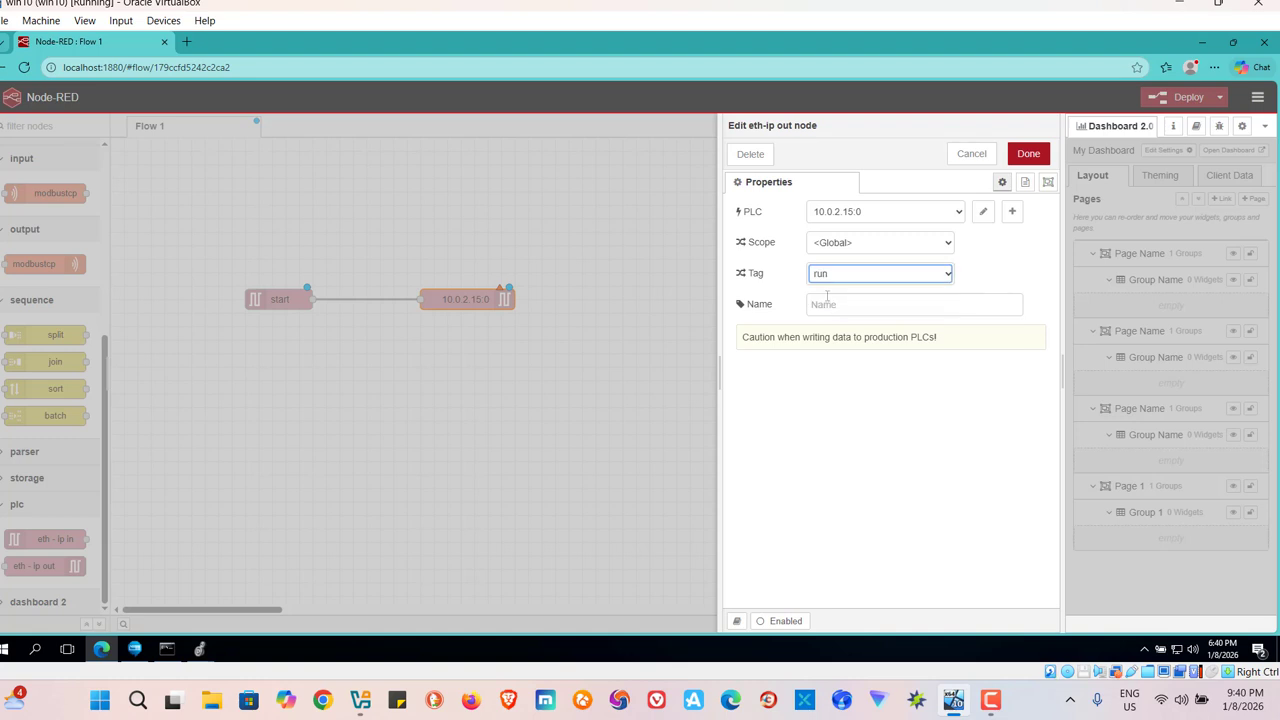
{"action": "left_click", "coordinate": [1028, 153]}
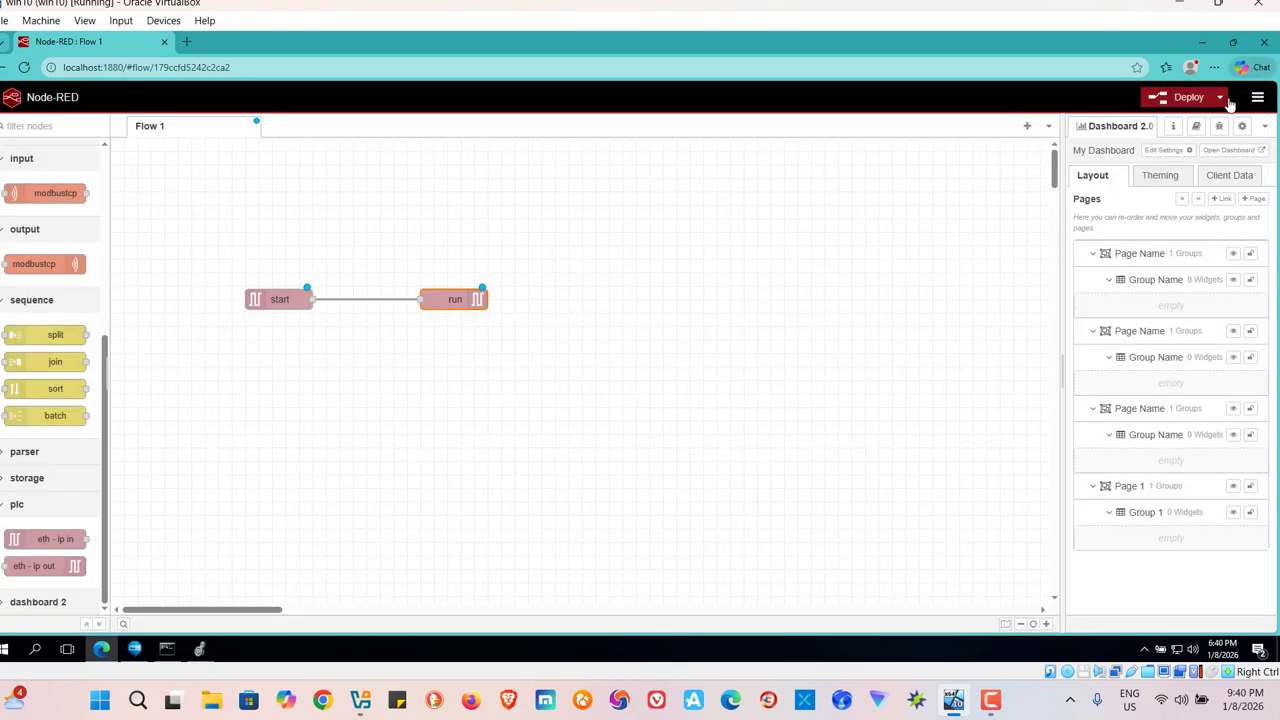
Deploy the start-to-run flow despite the improperly configured nodes.
{"action": "left_click", "coordinate": [1185, 99]}
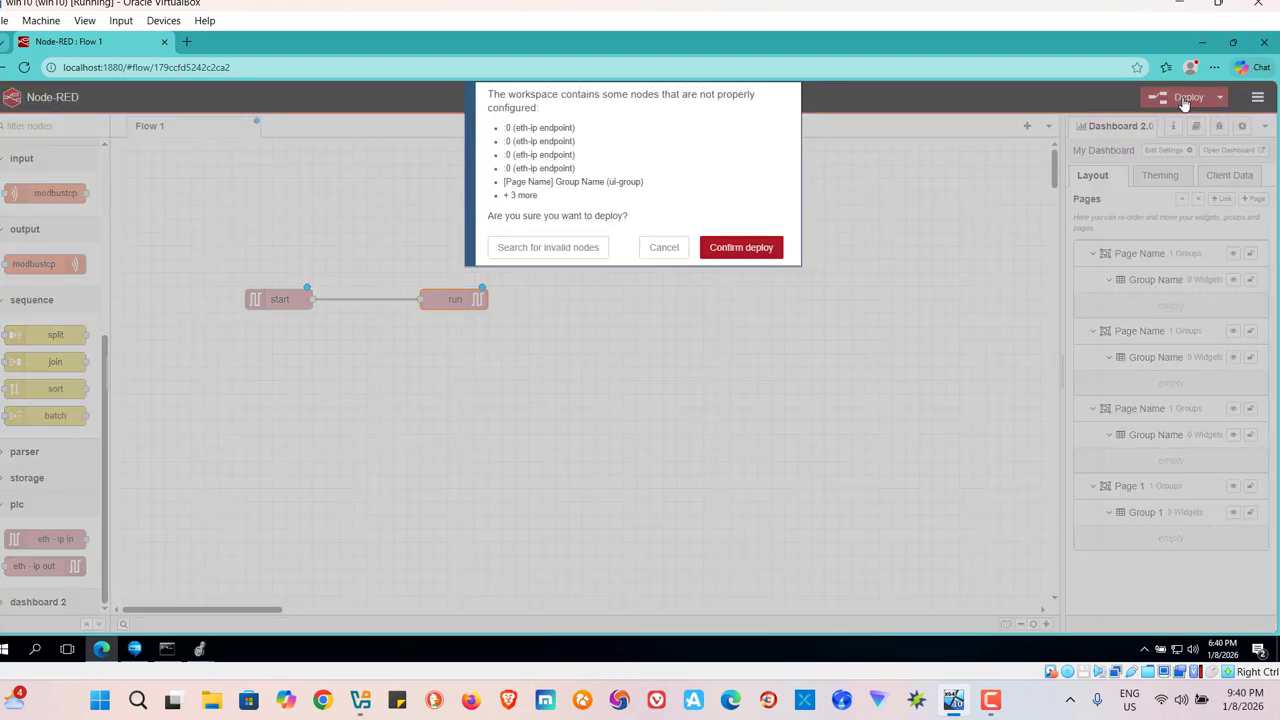
{"action": "left_click", "coordinate": [745, 251]}
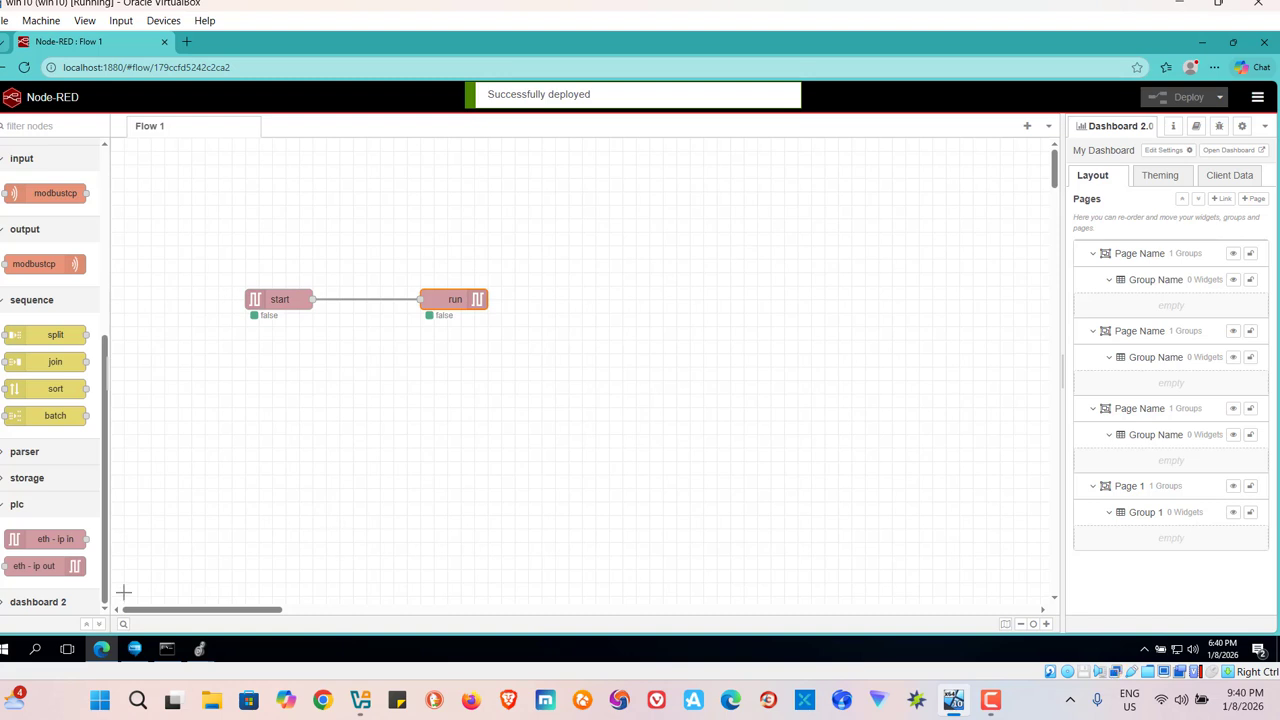
{"action": "mouse_move", "coordinate": [202, 652]}
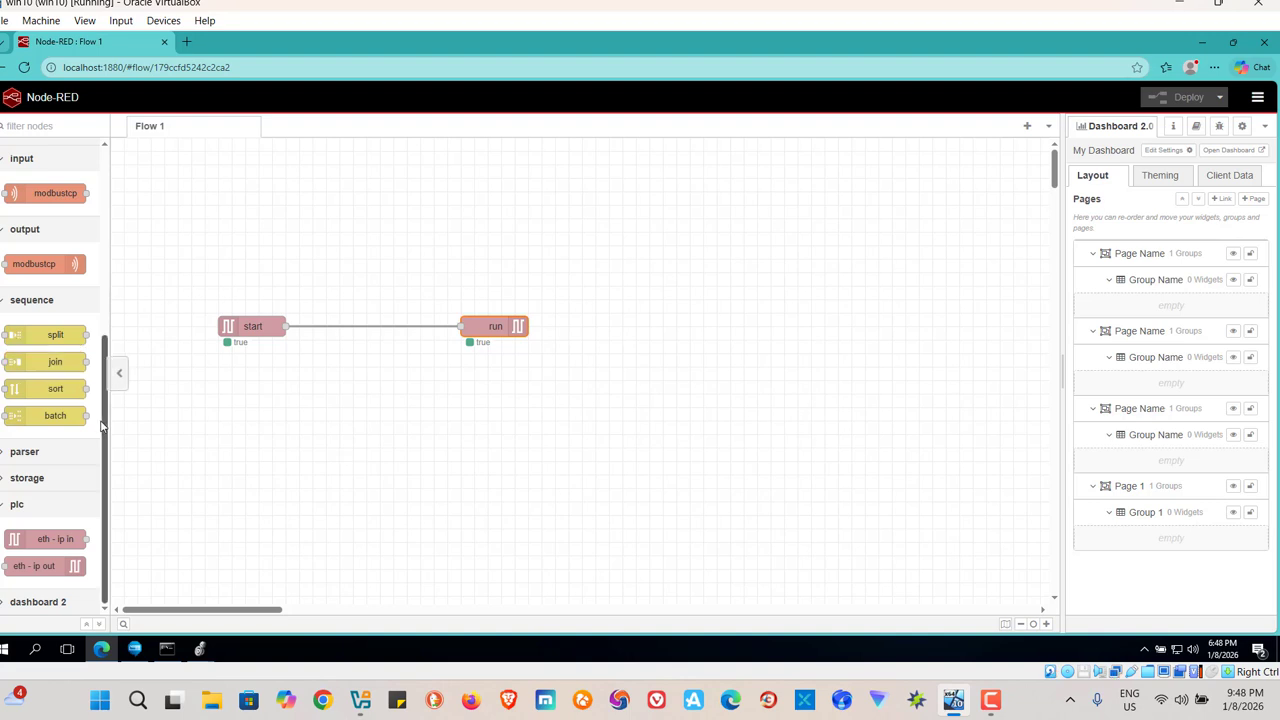
Add a new dashboard group for the gauge on the Page Name page and set the gauge's range maximum to 100000.
{"action": "left_click_drag", "start_coordinate": [105, 420], "coordinate": [126, 478]}
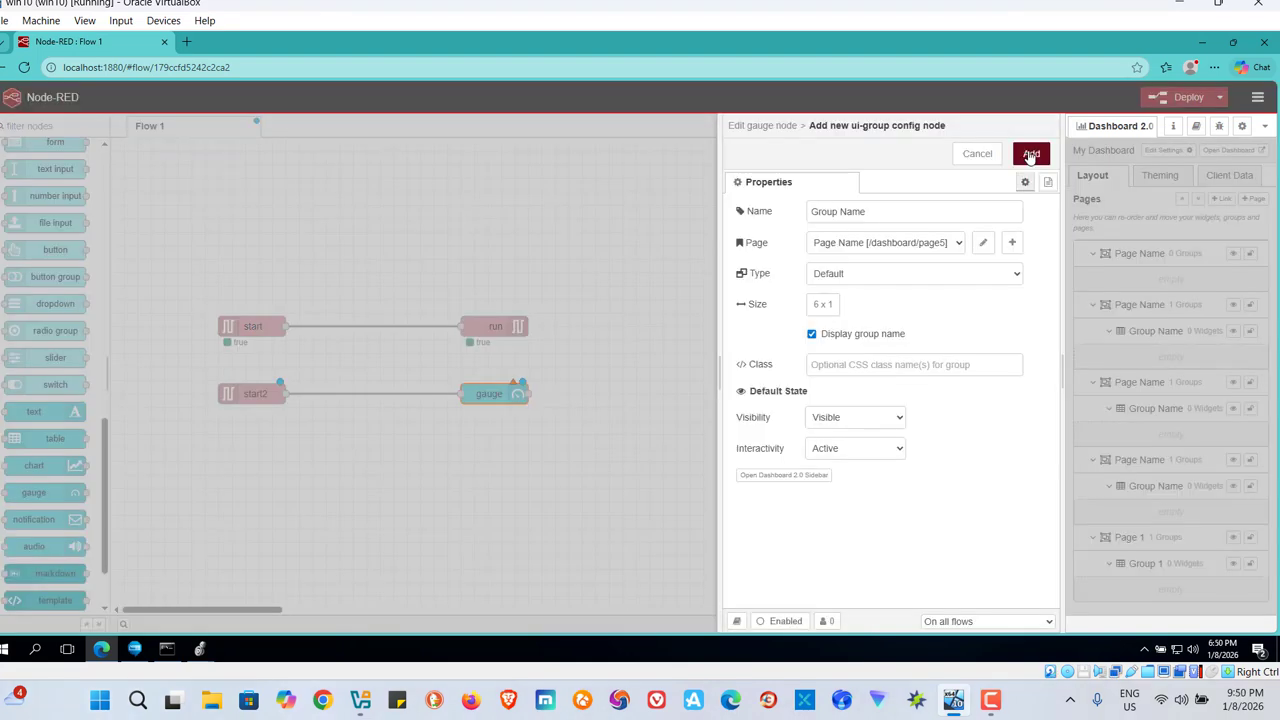
{"action": "left_click", "coordinate": [1030, 155]}
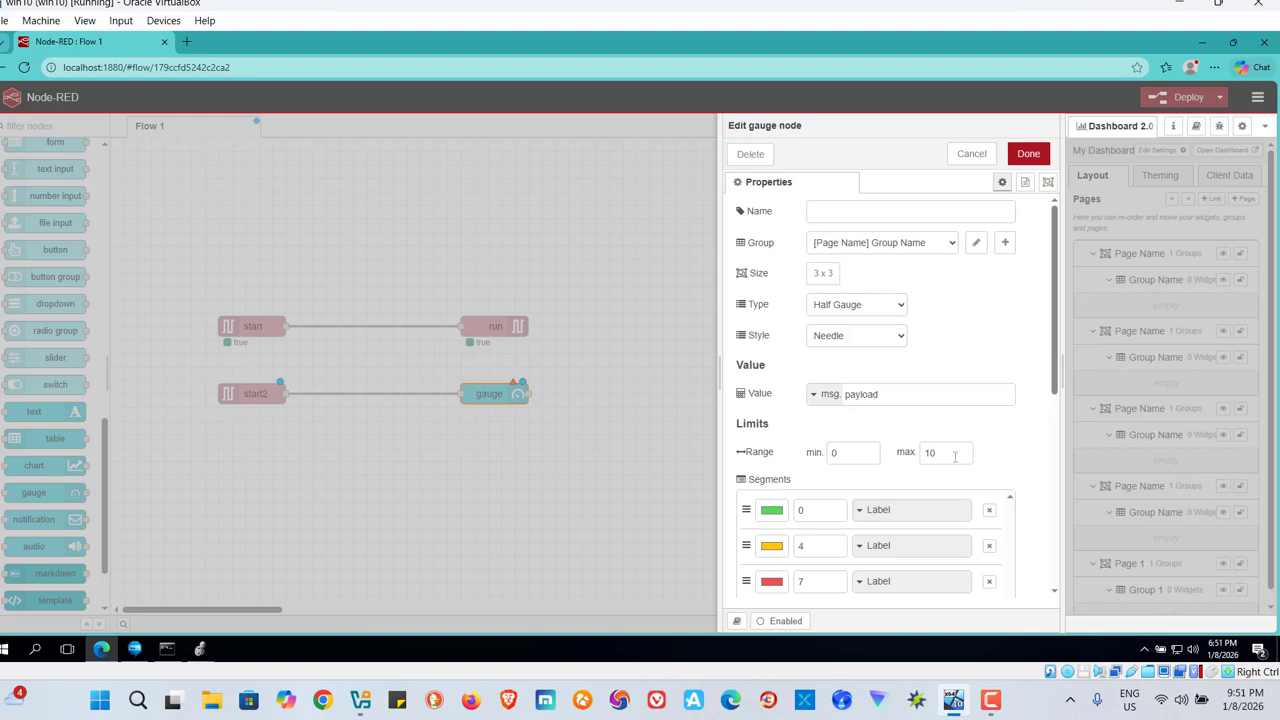
{"action": "left_click", "coordinate": [955, 453]}
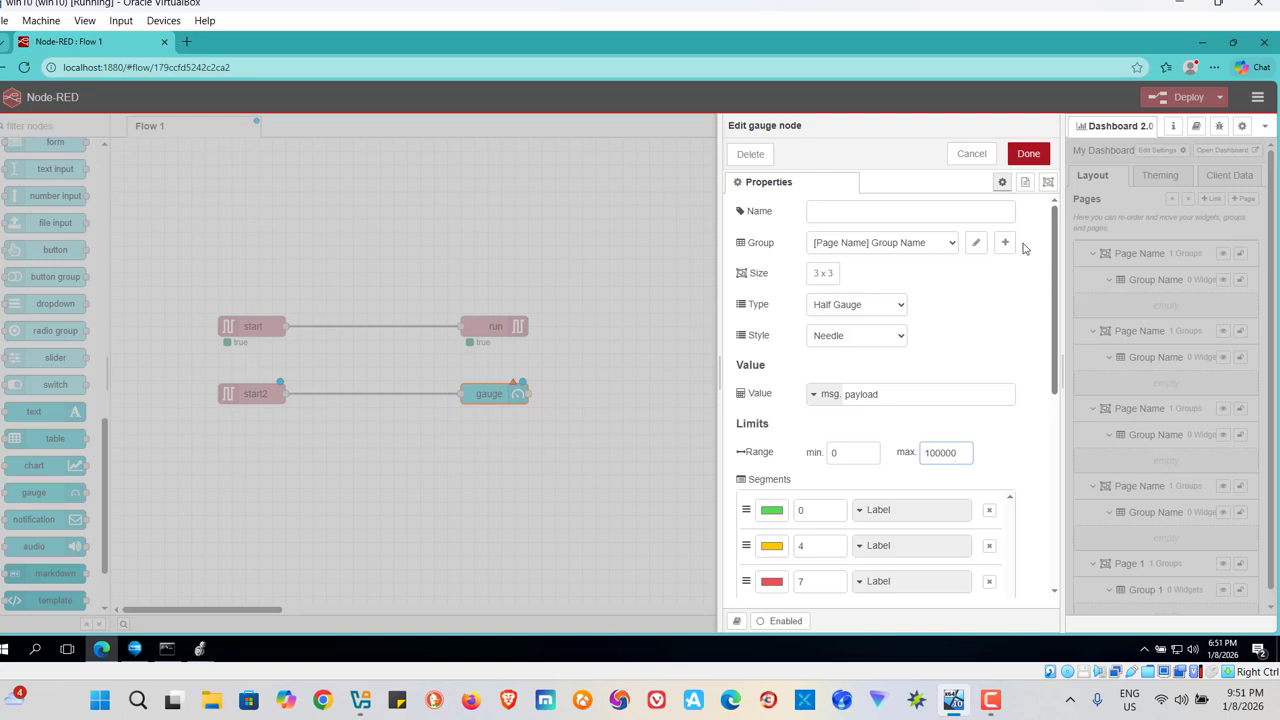
Save the gauge node and deploy the start2-to-gauge flow despite the improperly configured nodes.
{"action": "left_click", "coordinate": [1031, 158]}
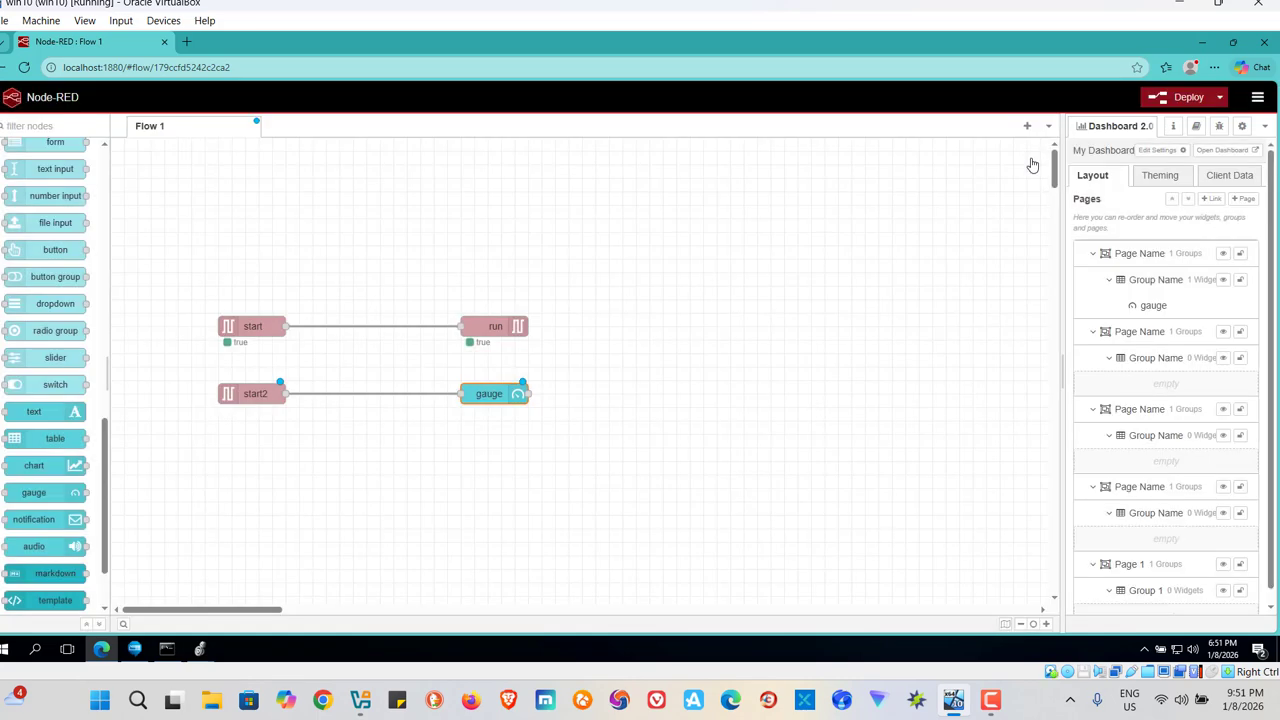
{"action": "left_click", "coordinate": [1187, 98]}
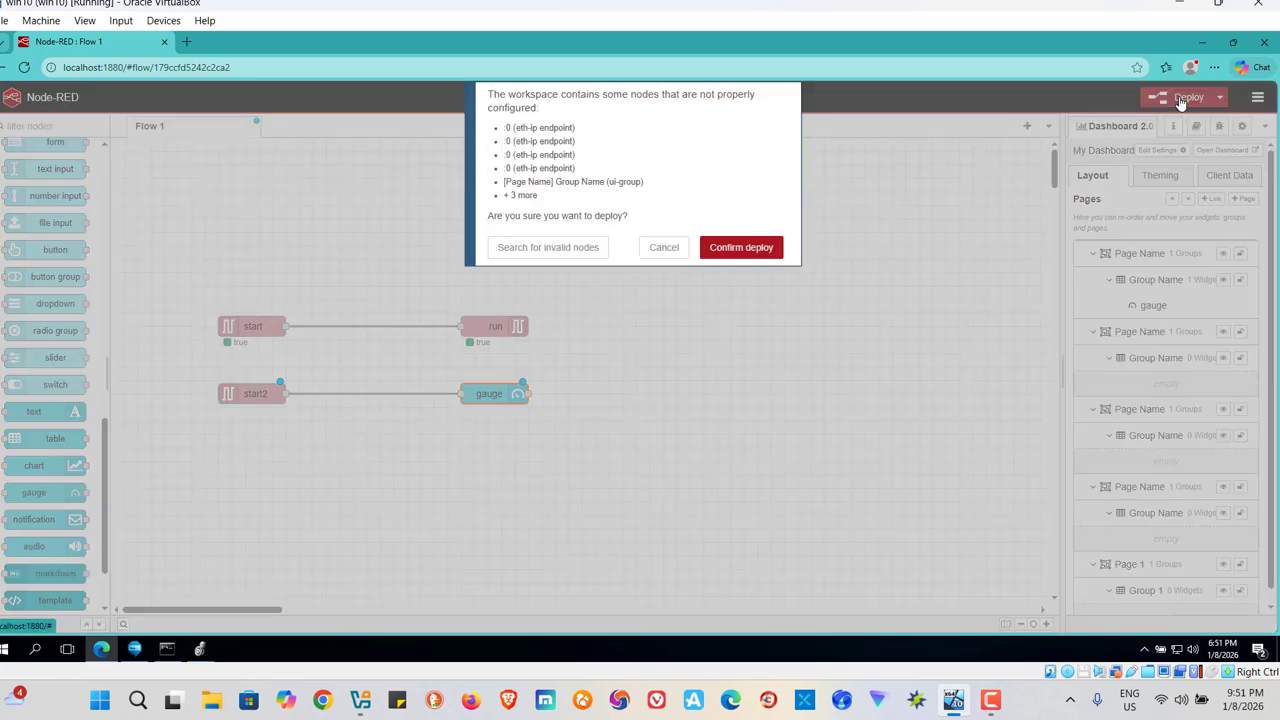
{"action": "left_click", "coordinate": [751, 251]}
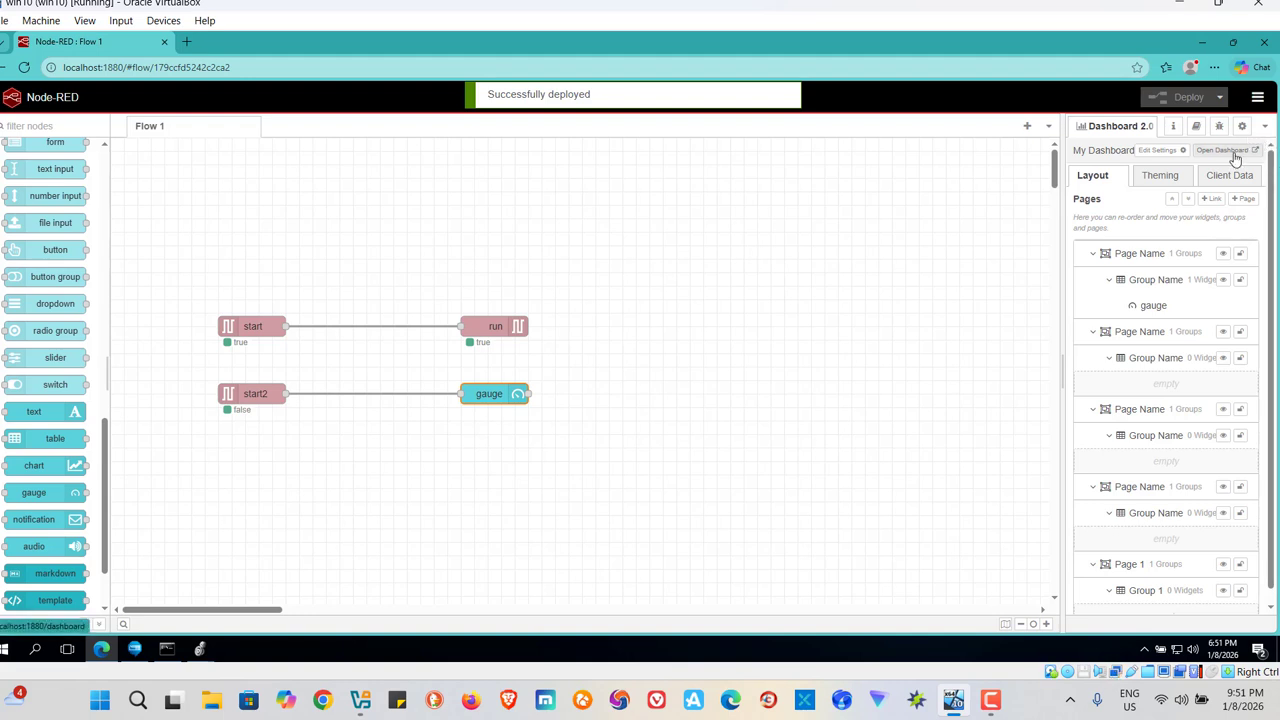
Open the Dashboard 2.0 page that holds the gauge.
{"action": "left_click", "coordinate": [1270, 128]}
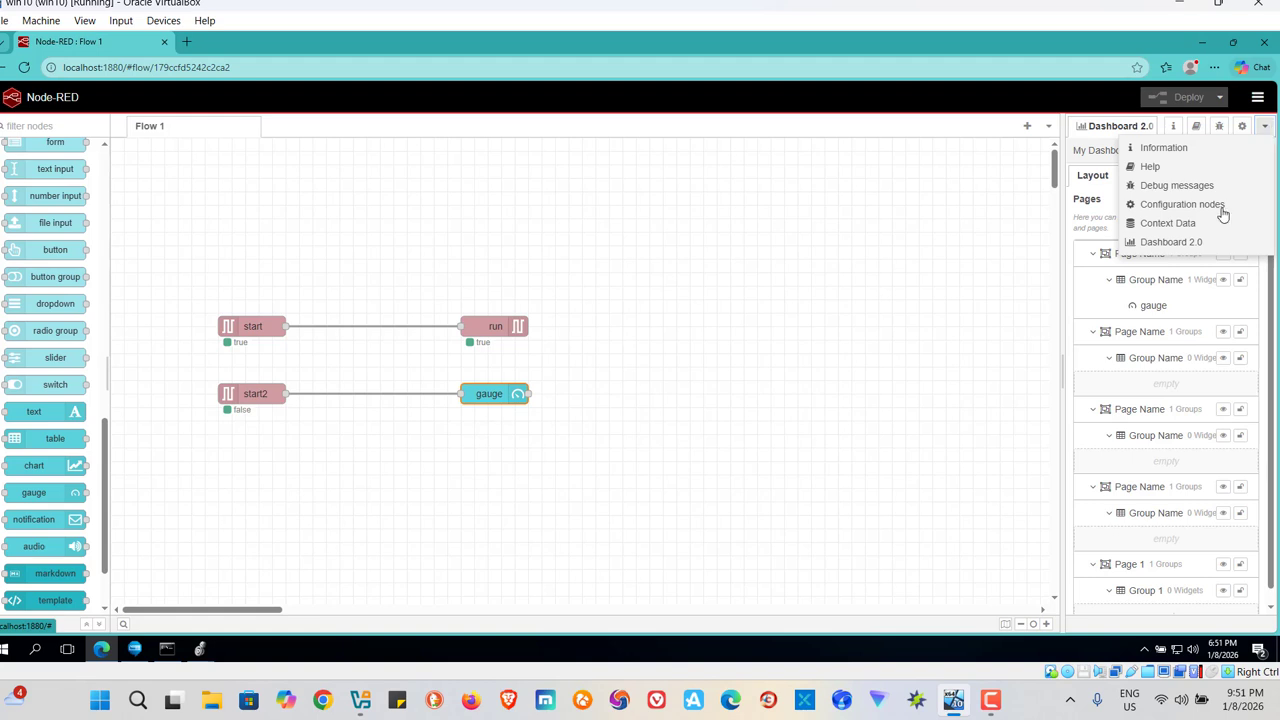
{"action": "left_click", "coordinate": [1169, 247]}
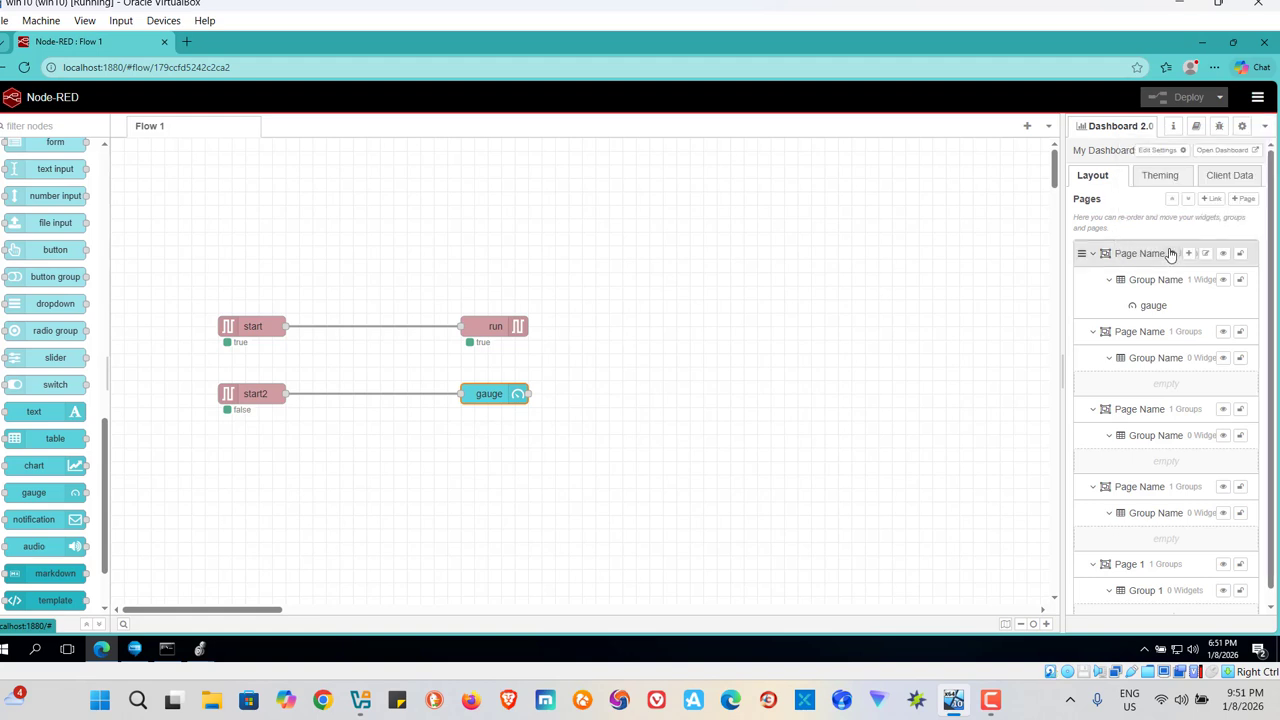
{"action": "left_click", "coordinate": [1223, 152]}
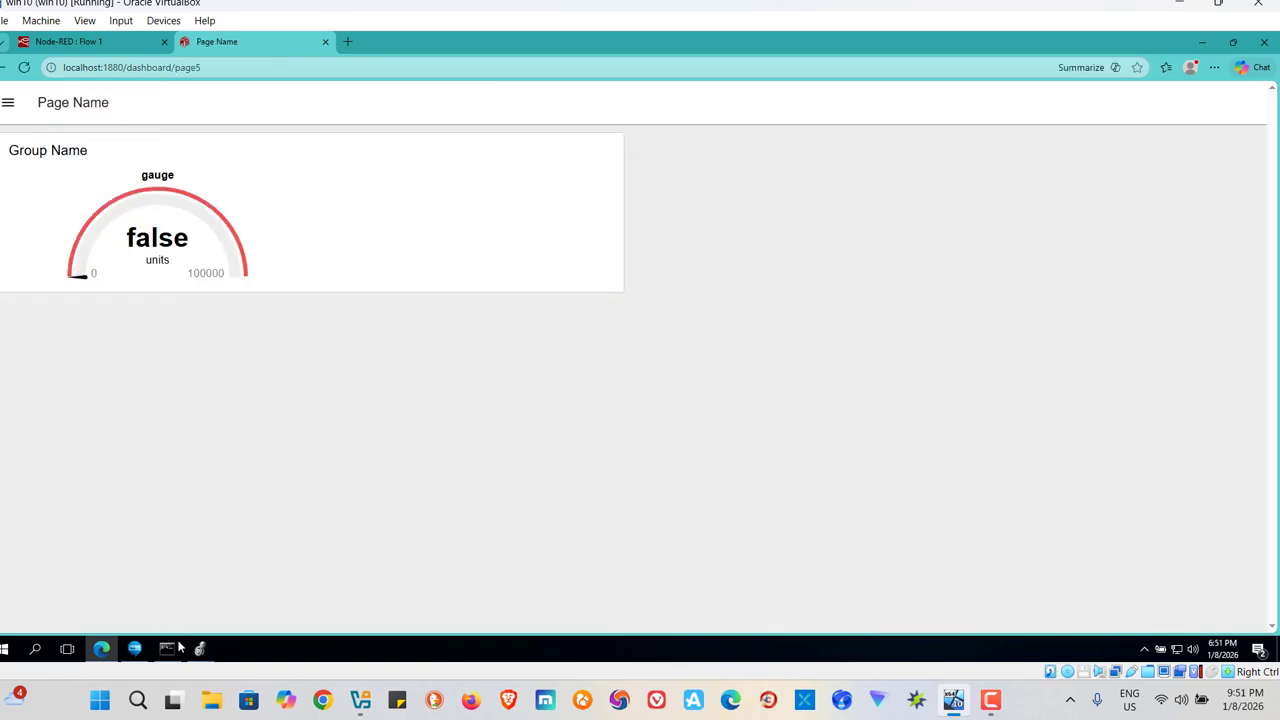
Switch to Logix Designer and arrange its window side by side with the browser's dashboard page.
{"action": "mouse_move", "coordinate": [200, 647]}
{"action": "left_click", "coordinate": [273, 598]}
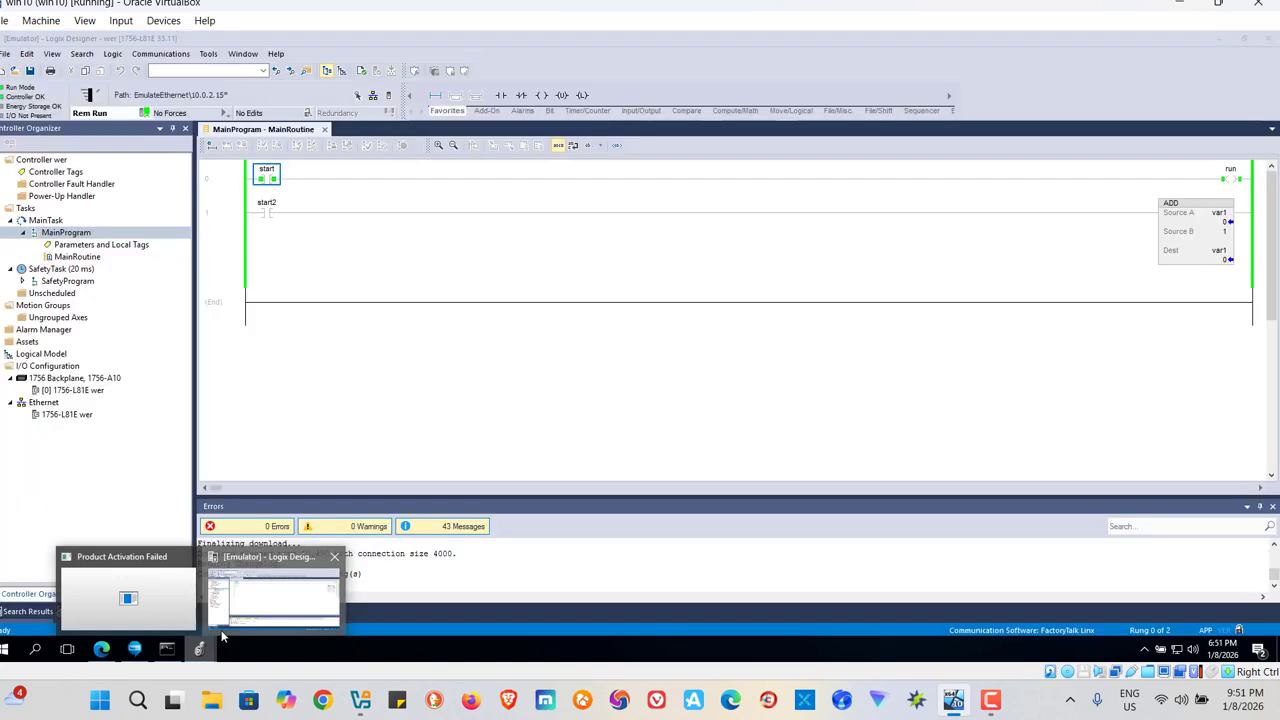
{"action": "left_click", "coordinate": [1244, 40]}
{"action": "left_click", "coordinate": [1234, 42]}
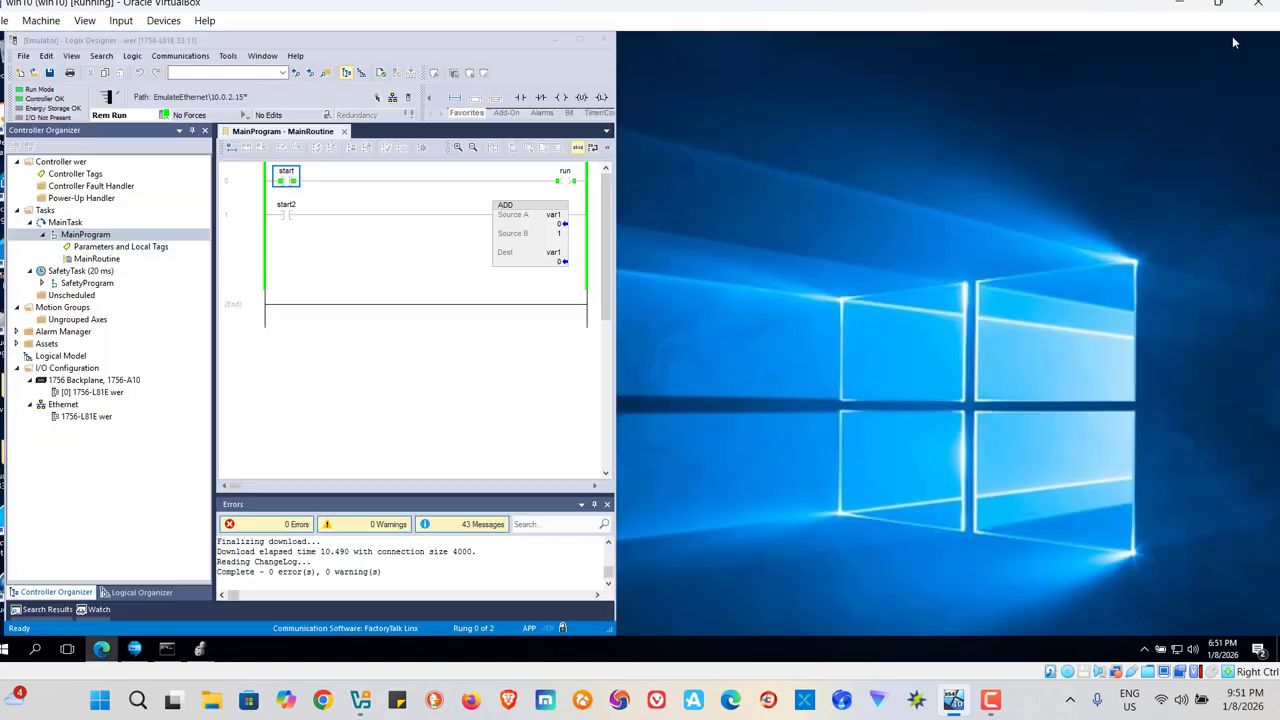
{"action": "left_click_drag", "start_coordinate": [1046, 73], "coordinate": [1067, 55]}
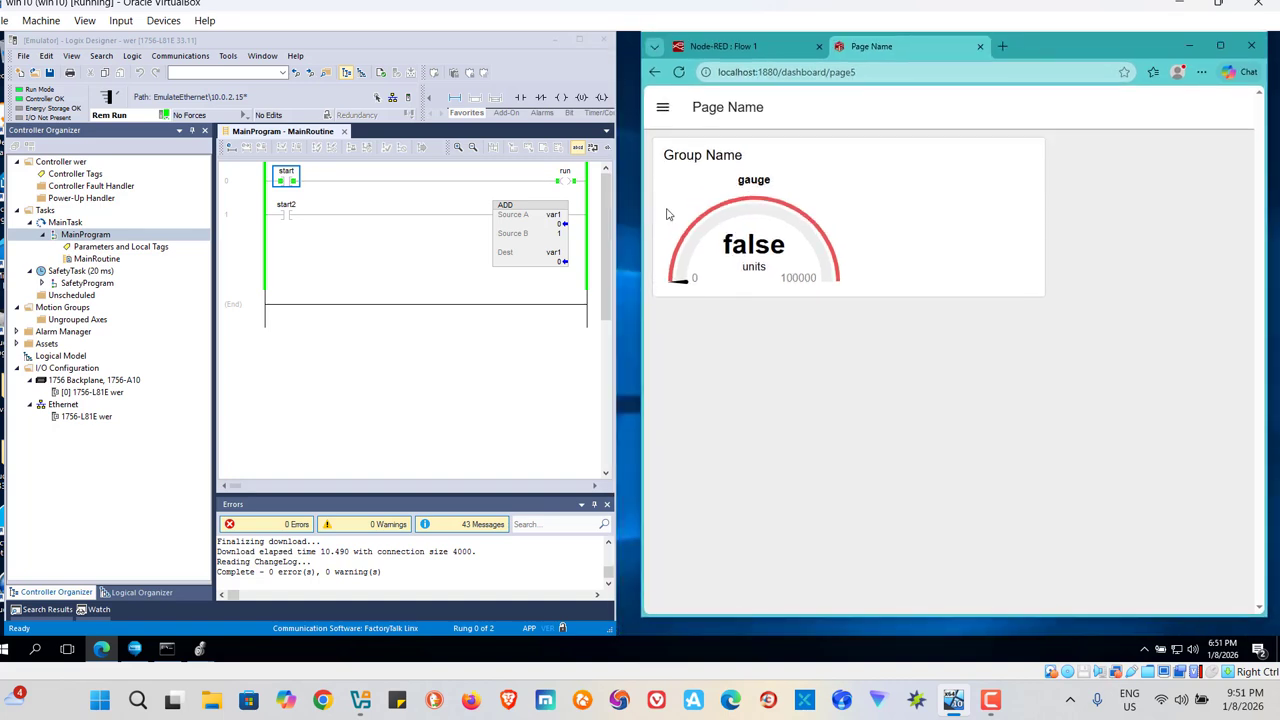
Toggle the start2 bit on in the MainRoutine ladder and check the gauge on the dashboard page.
{"action": "left_click", "coordinate": [283, 216]}
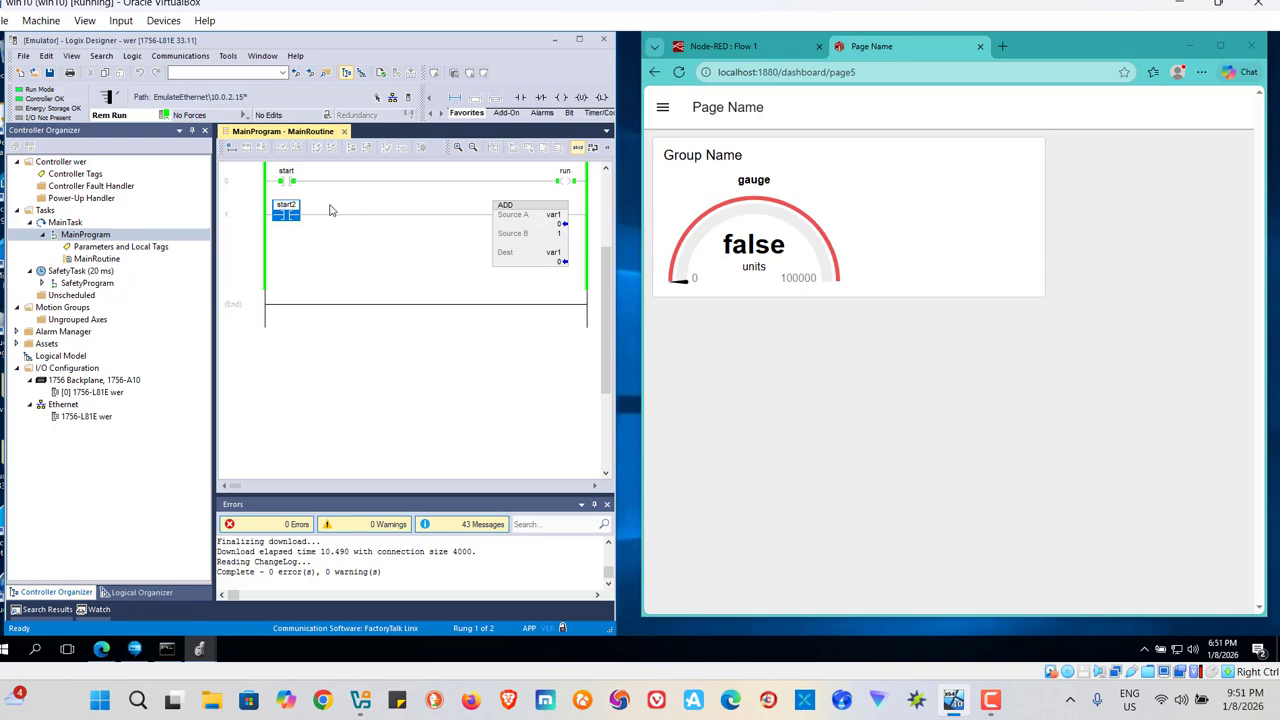
{"action": "left_click", "coordinate": [712, 46]}
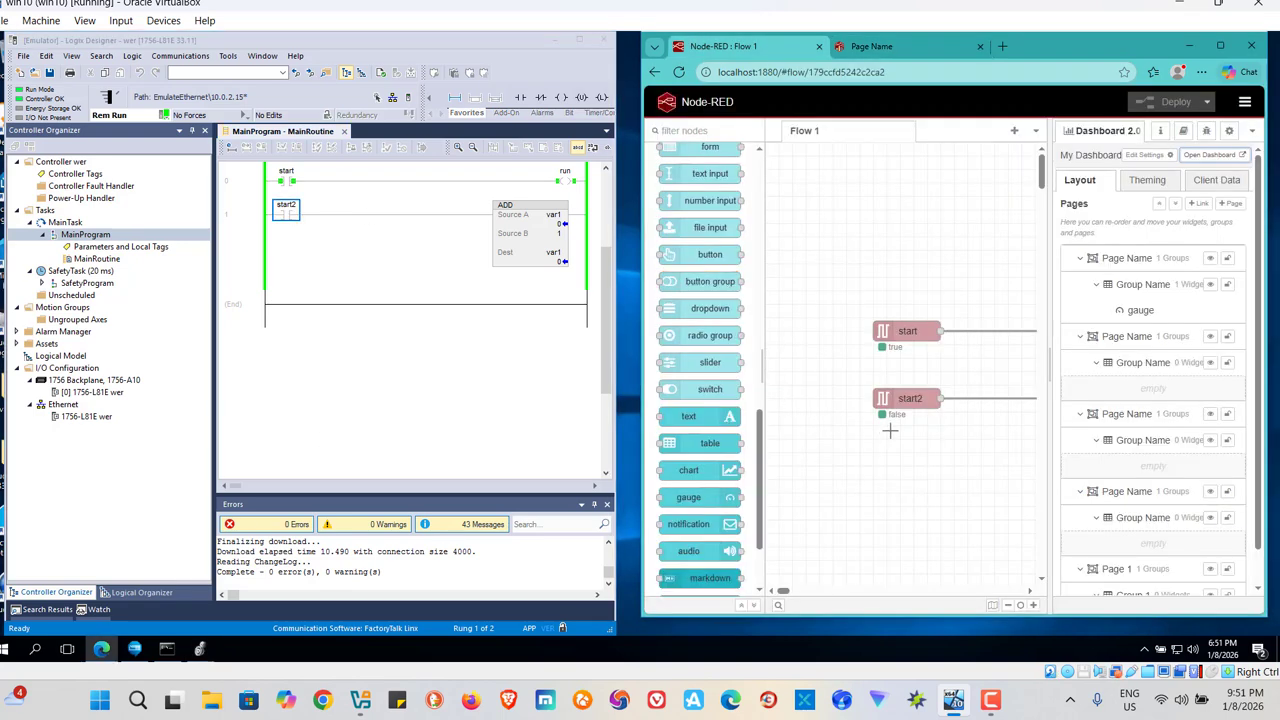
{"action": "right_click", "coordinate": [287, 220]}
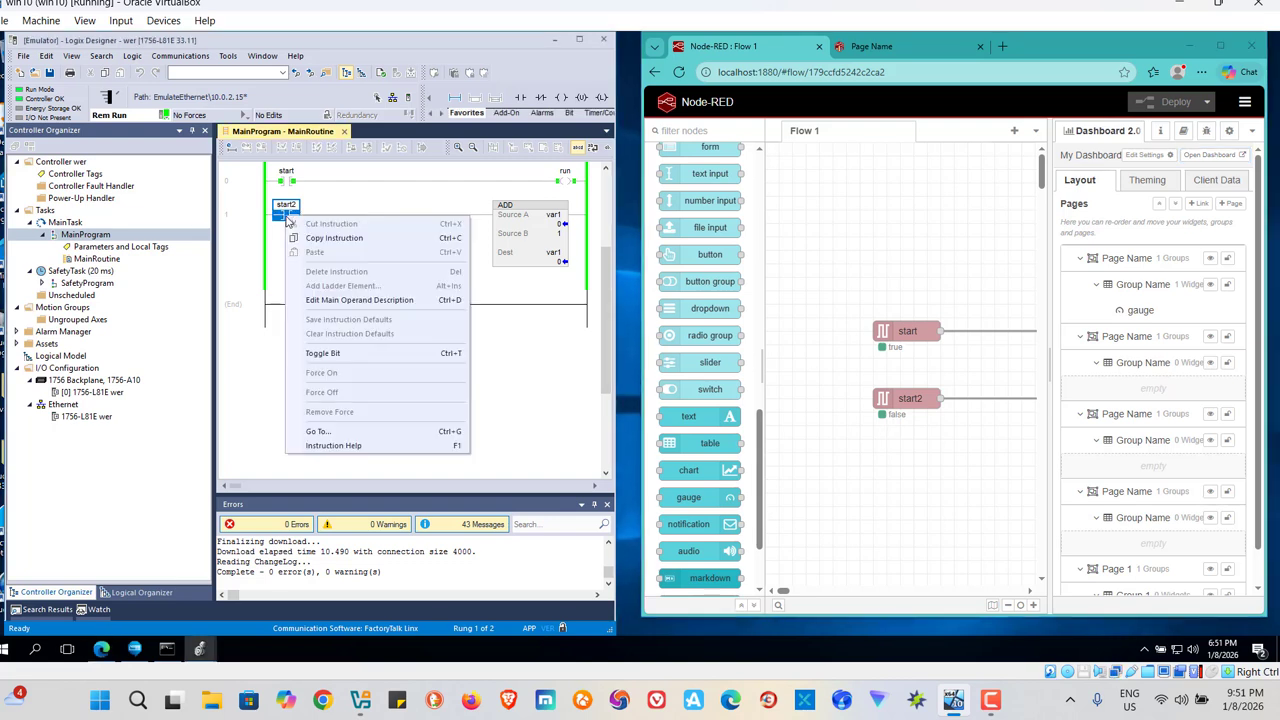
{"action": "left_click", "coordinate": [322, 353]}
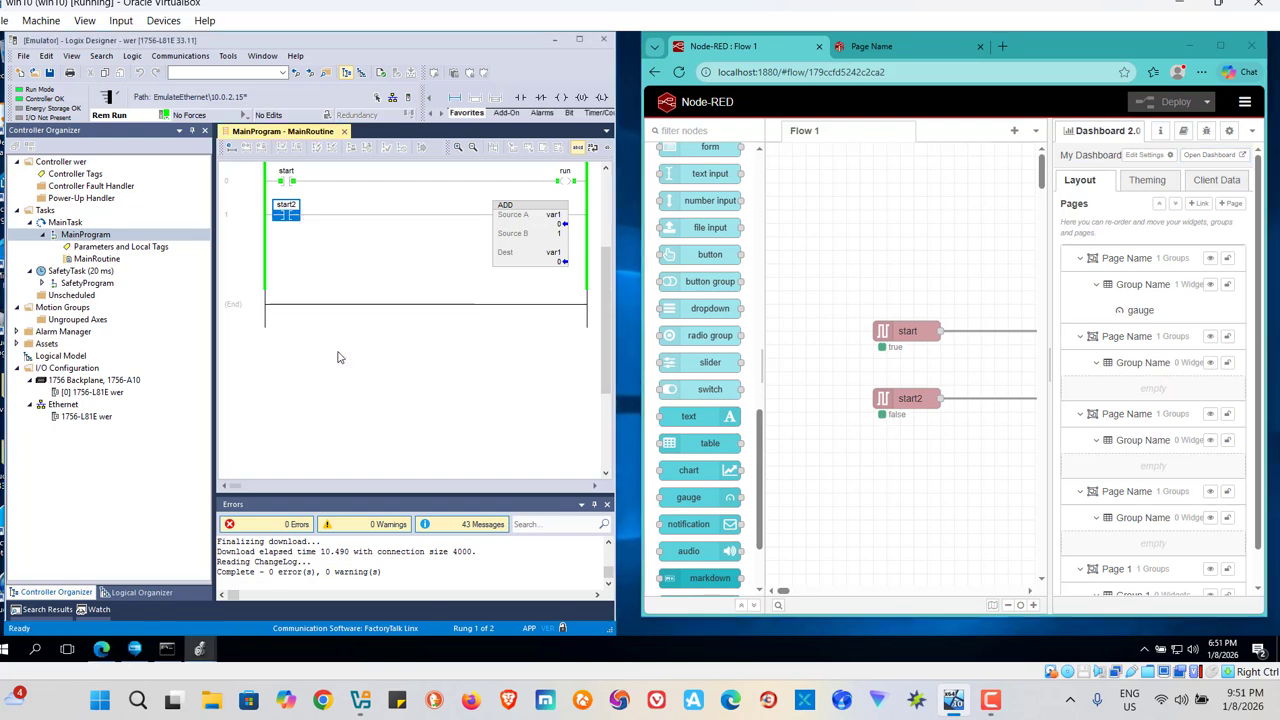
{"action": "left_click", "coordinate": [872, 47]}
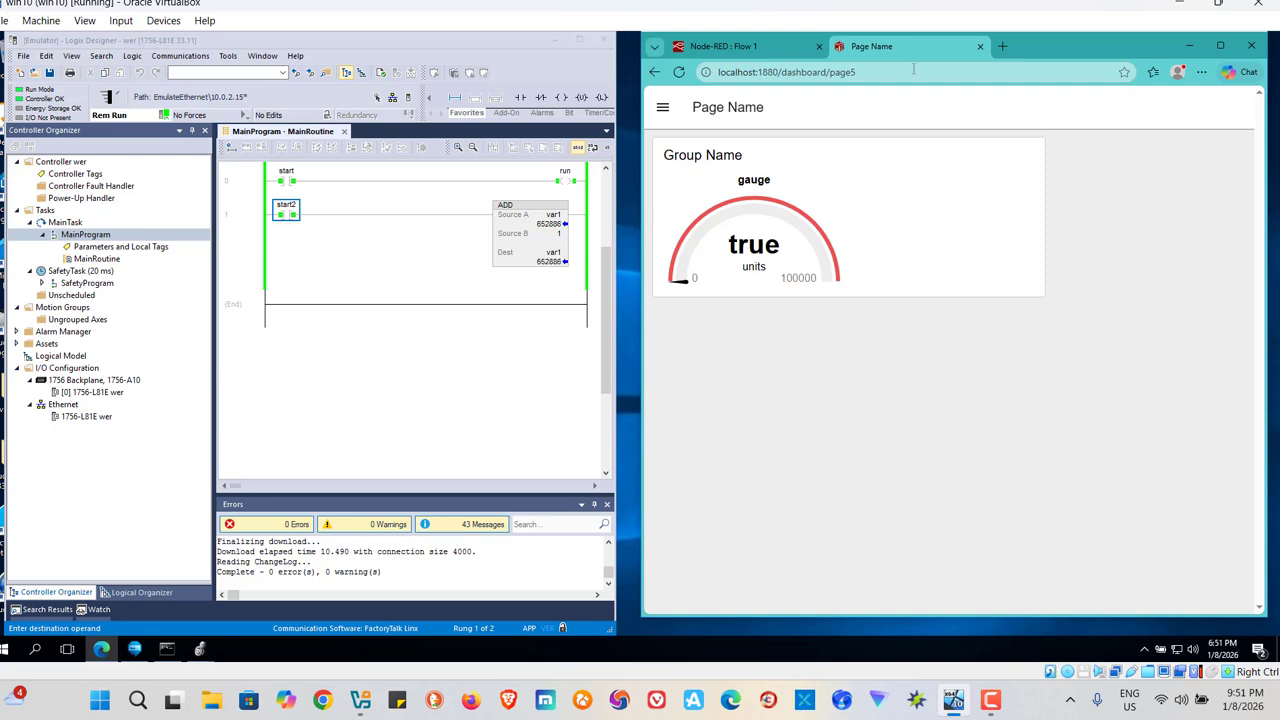
Close the dashboard page and toggle the start2 bit back off in the MainRoutine ladder.
{"action": "left_click", "coordinate": [980, 47]}
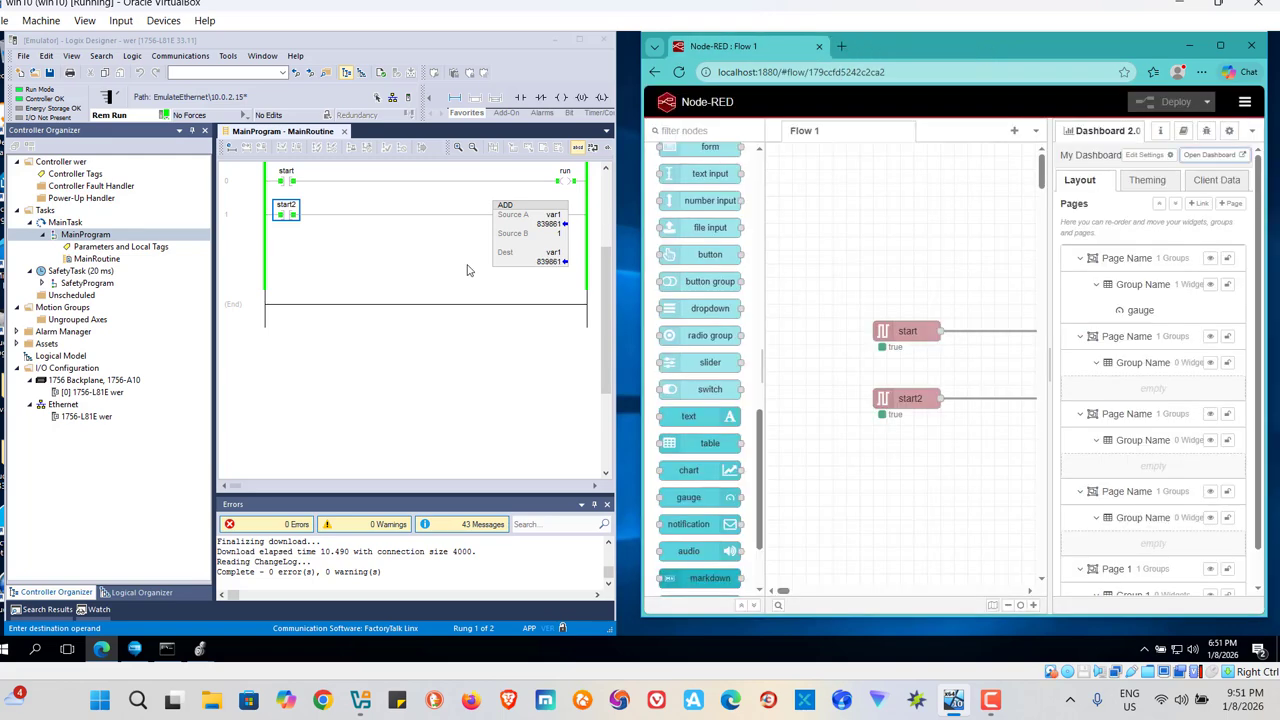
{"action": "right_click", "coordinate": [292, 216]}
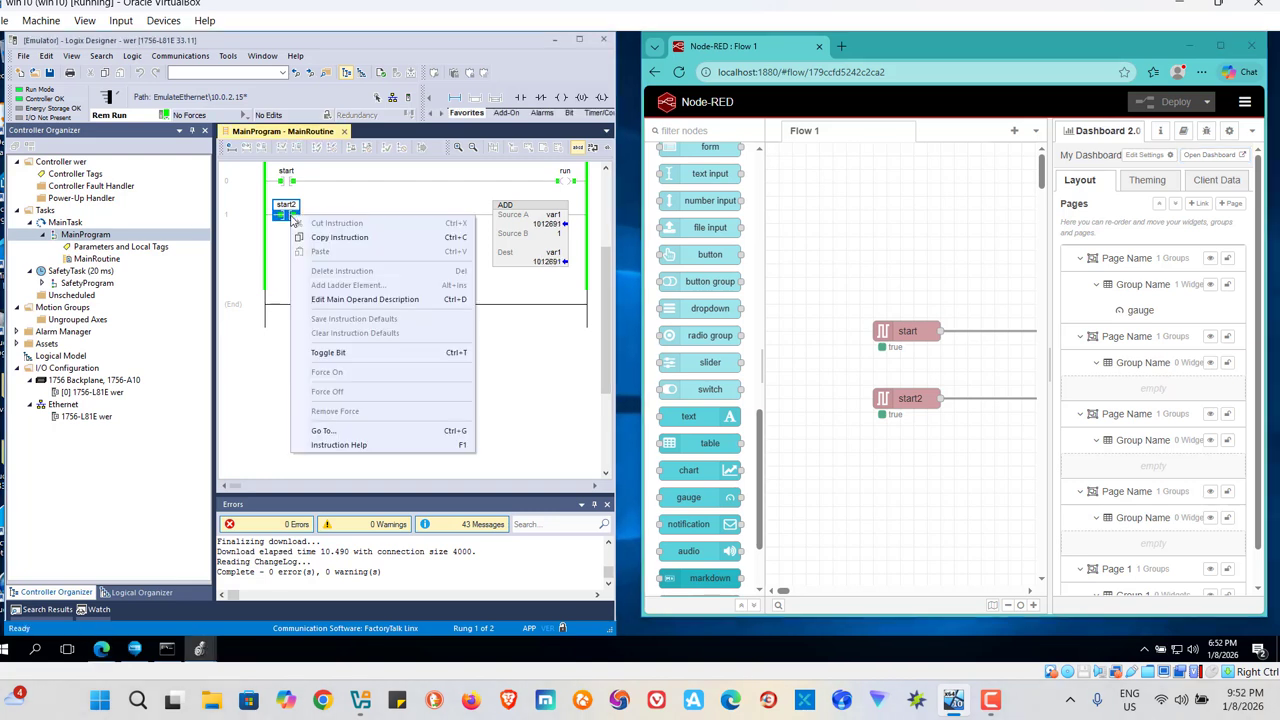
{"action": "left_click", "coordinate": [340, 354]}
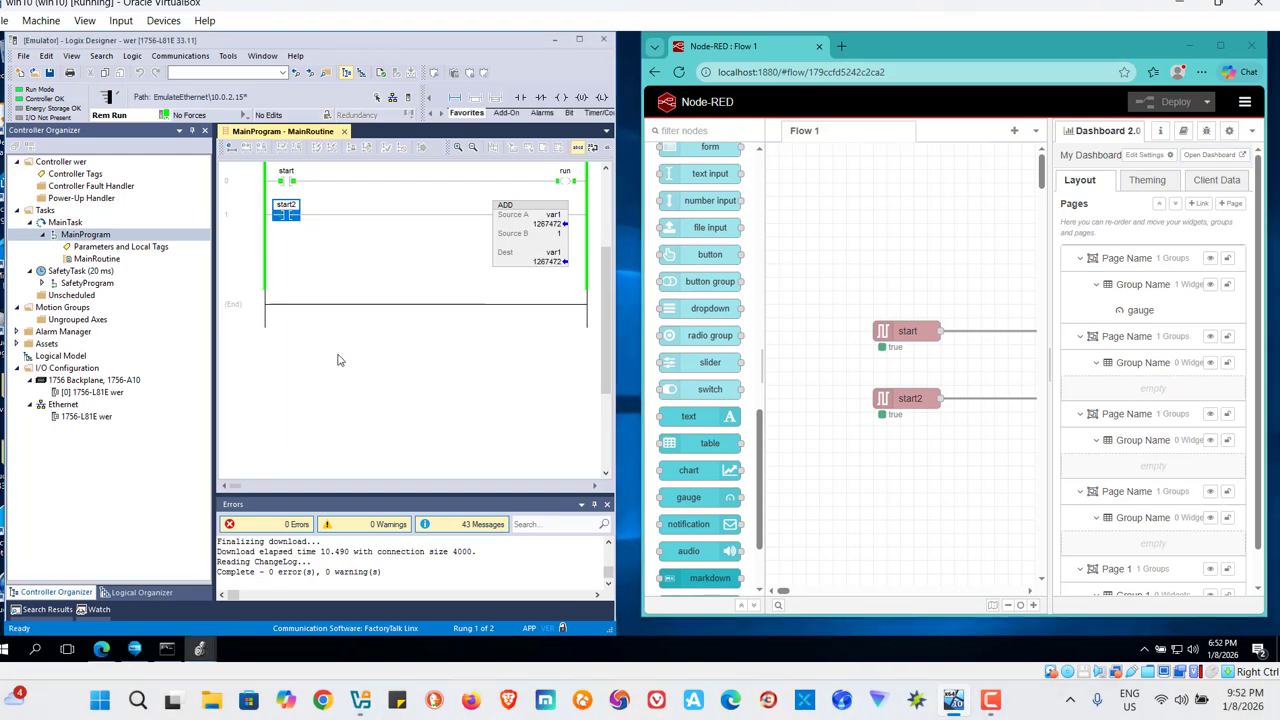
Maximize the Node-RED window, set the gauge node's range maximum to 1000000 and redeploy the flow.
{"action": "left_click", "coordinate": [1220, 46]}
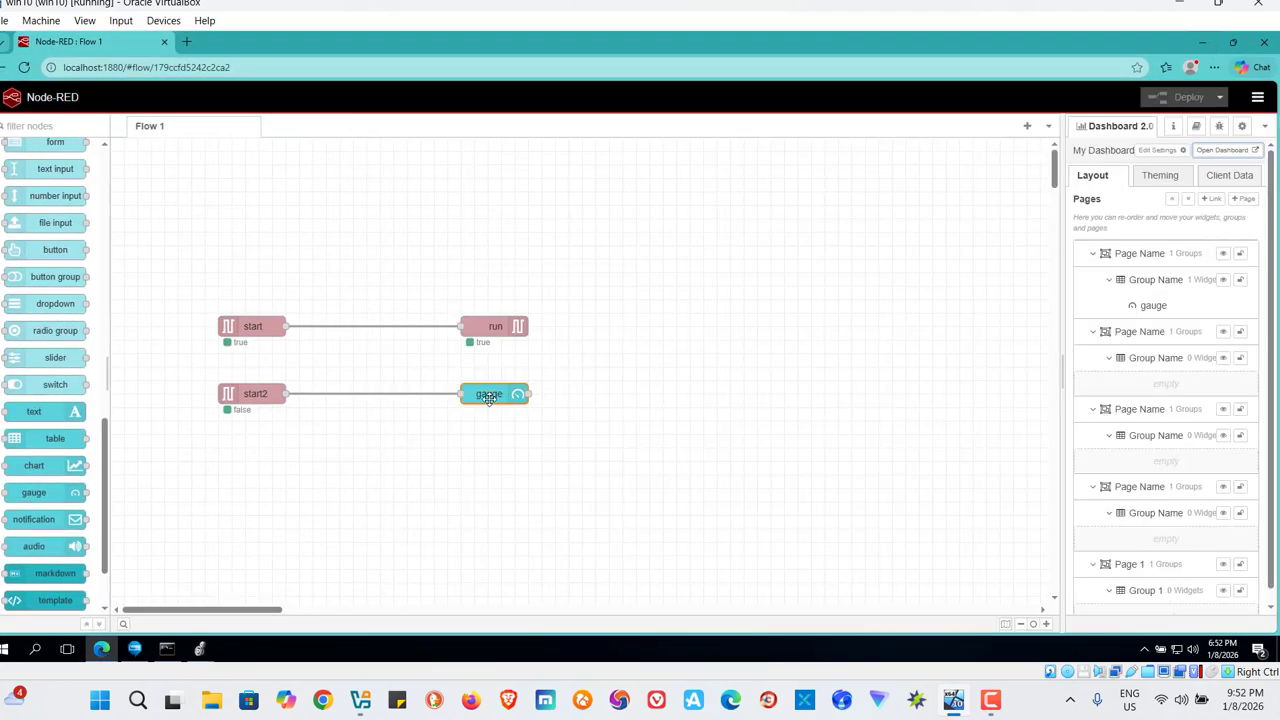
{"action": "double_click", "coordinate": [489, 398]}
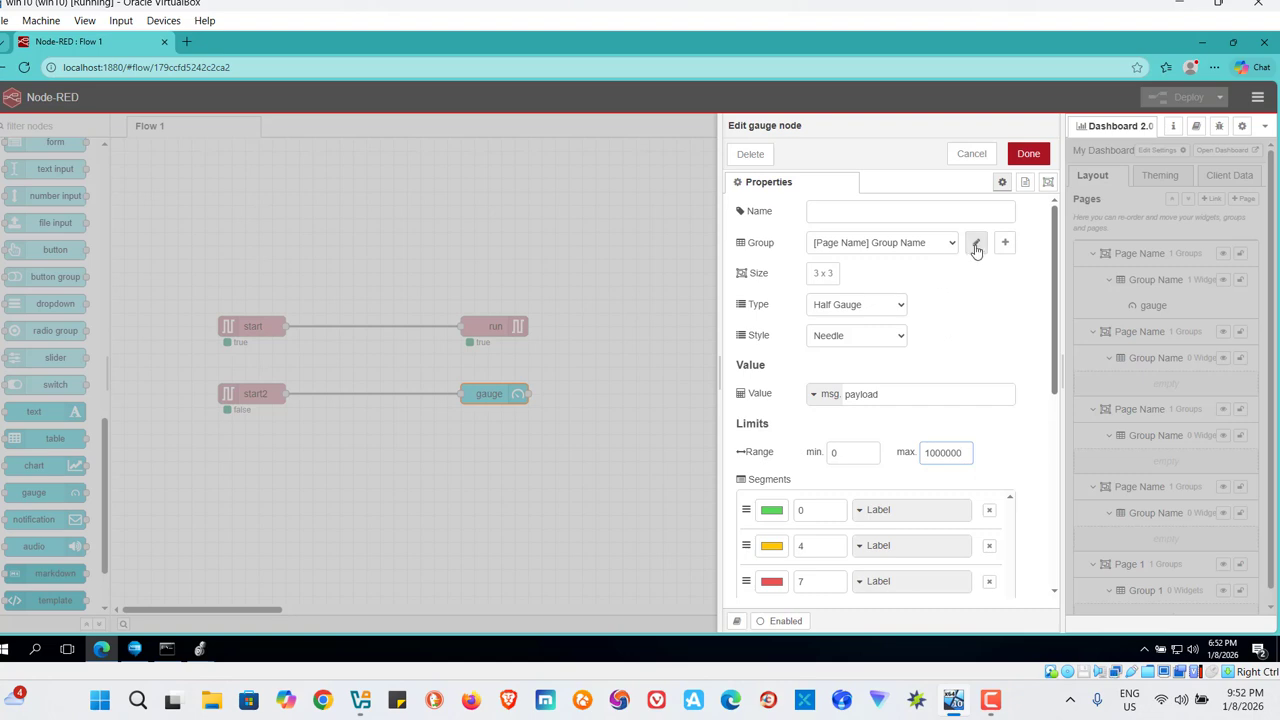
{"action": "left_click", "coordinate": [1030, 156]}
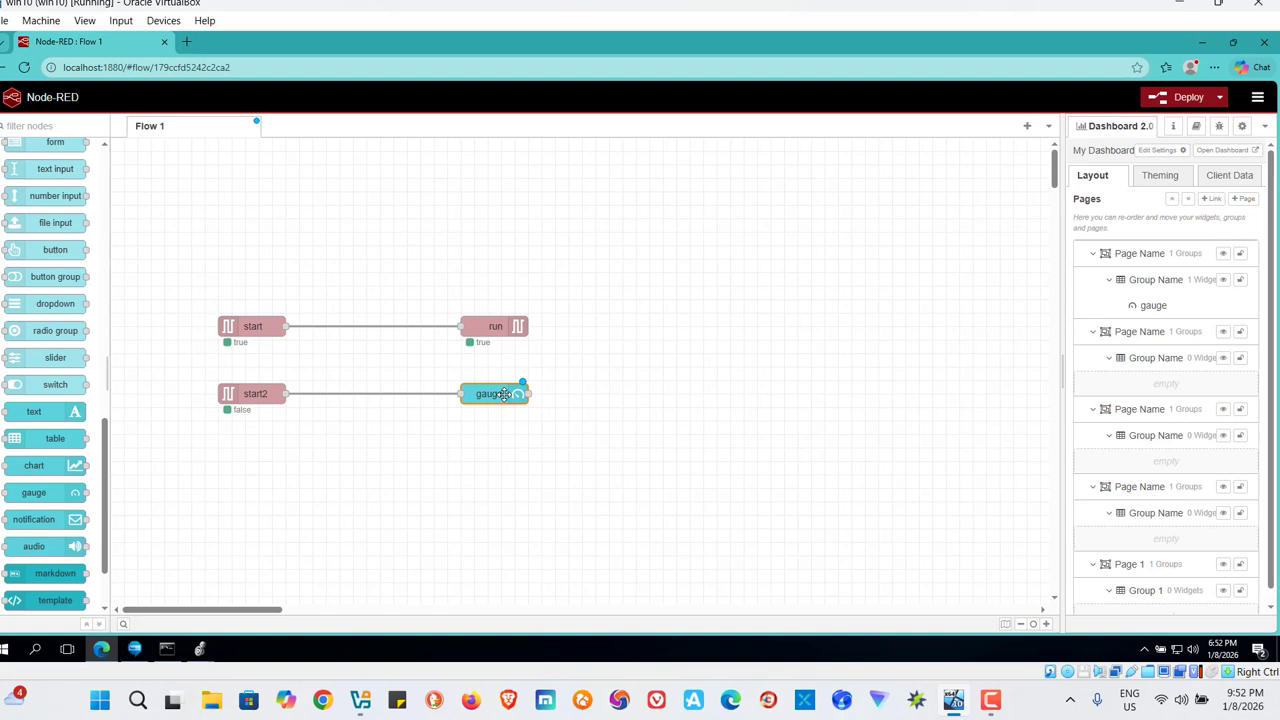
{"action": "left_click", "coordinate": [1168, 97]}
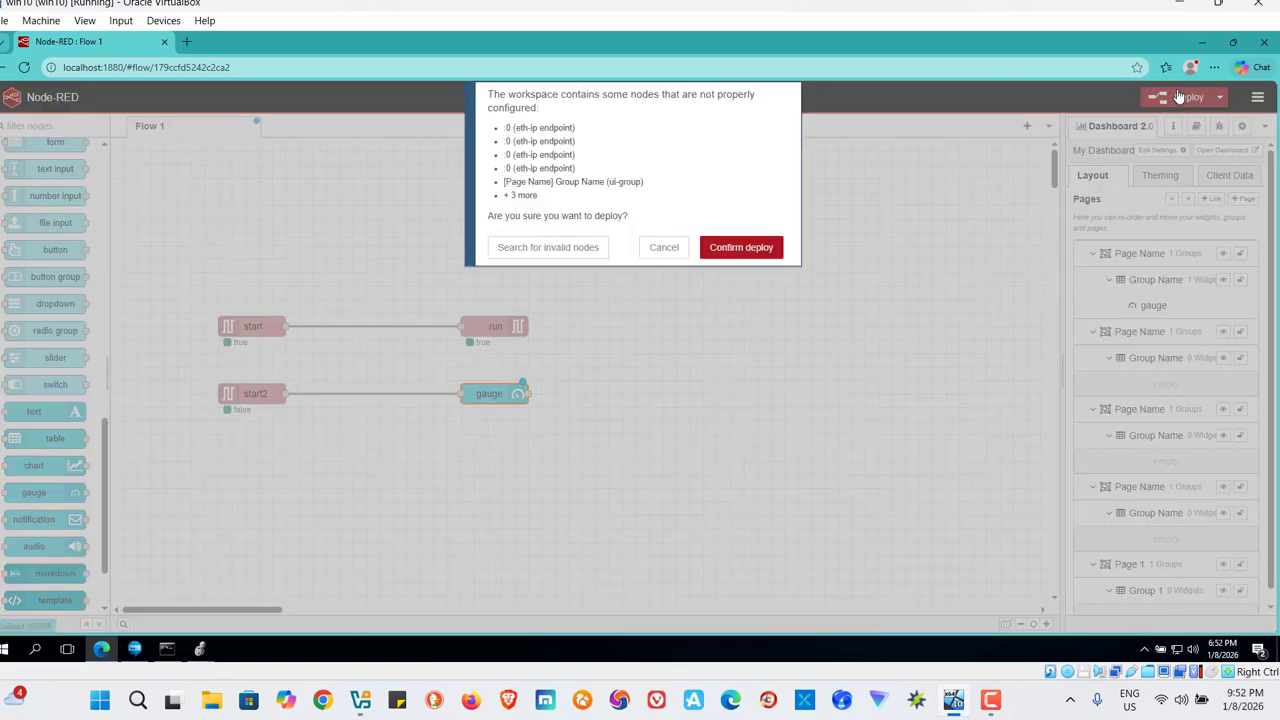